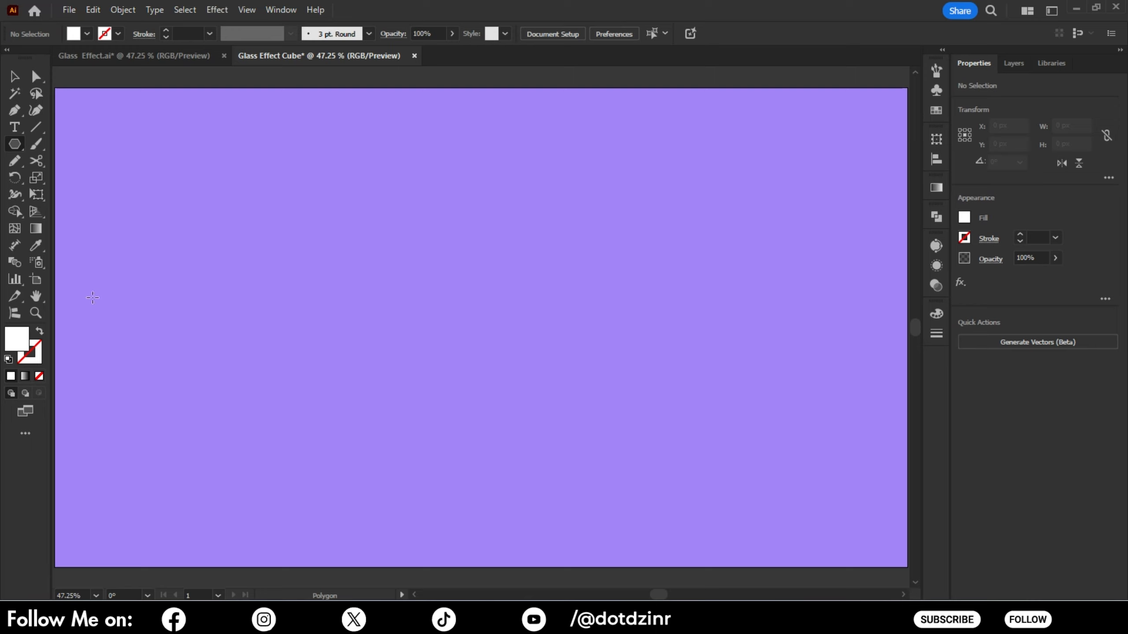
Step: Draw an unfilled hexagon with a white stroke, about 678 px wide and 587 px high, centred on the artboard
left_click(40, 332)
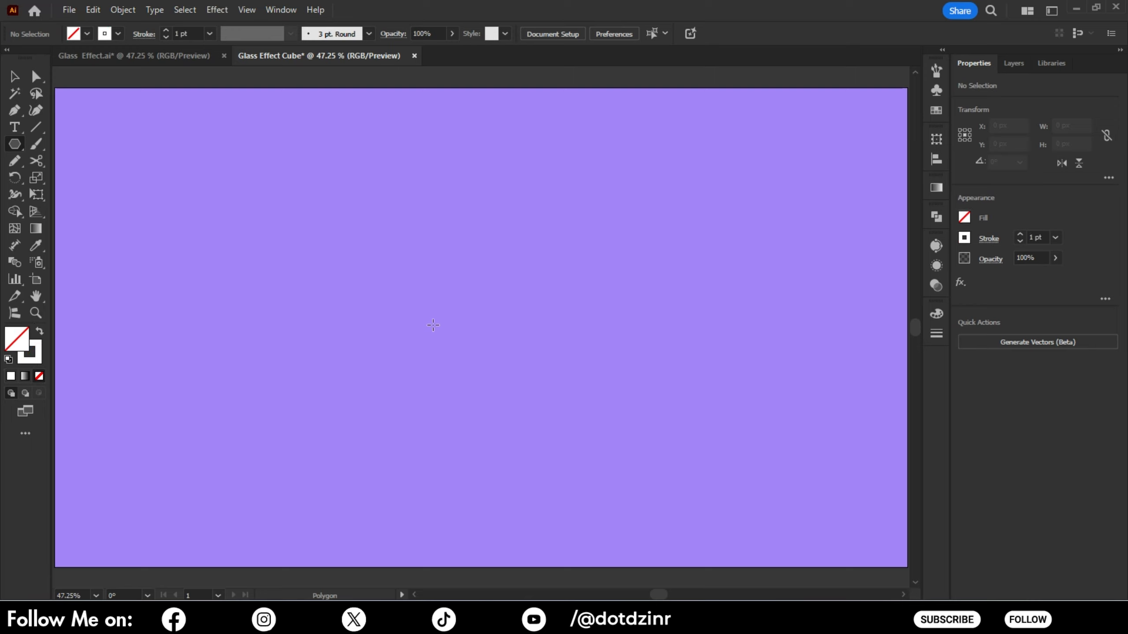
left_click_drag(482, 328, 405, 197)
left_click(13, 77)
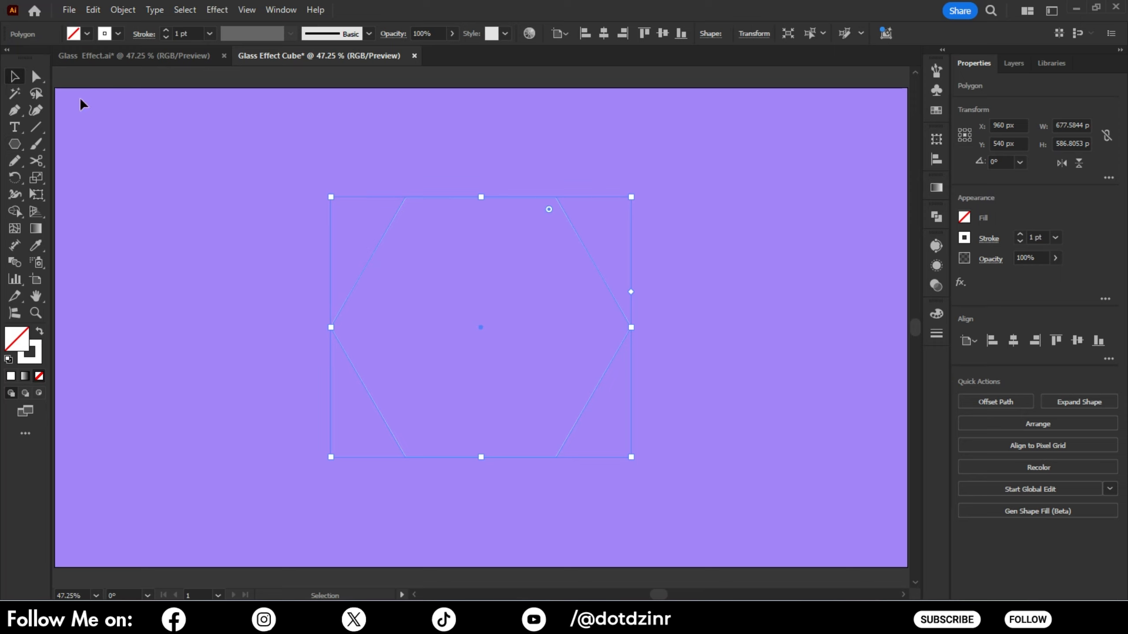
Step: Set the hexagon's stroke to 2 pt and rotate it so that one corner points straight up
left_click(1034, 239)
type("2")
key("Return")
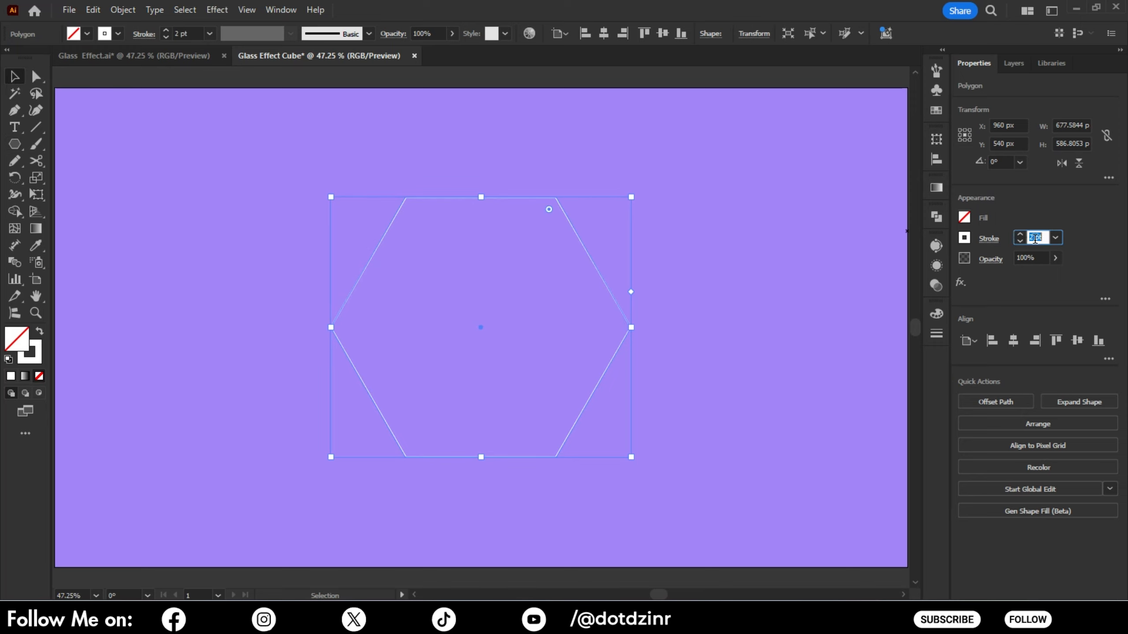
left_click_drag(638, 192, 377, 186)
left_click(311, 201)
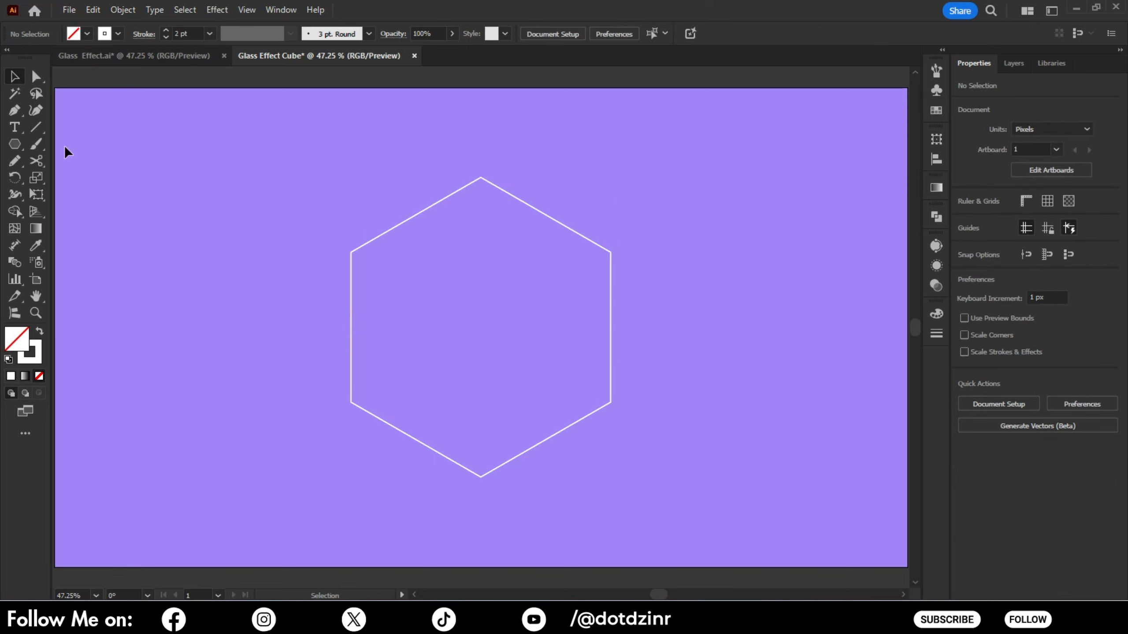
Step: Draw a vertical line segment joining the hexagon's top and bottom corners
right_click(36, 127)
left_click(71, 128)
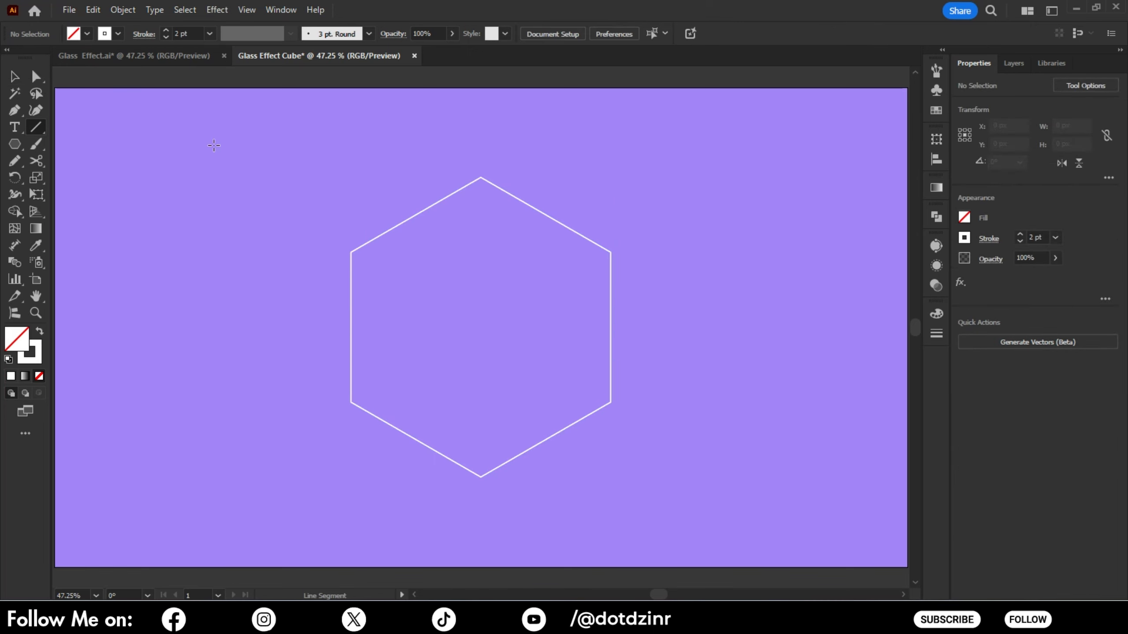
left_click_drag(480, 177, 481, 477)
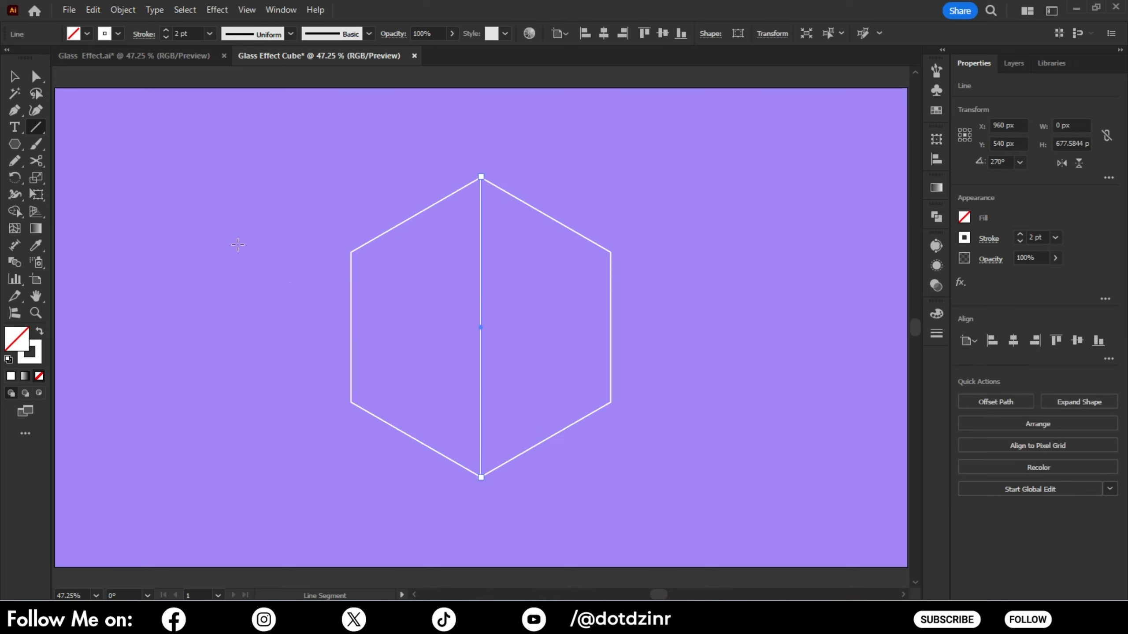
Step: Make two copies of the vertical line, each rotated a further 60°, to connect the hexagon's remaining opposite corners
double_click(11, 179)
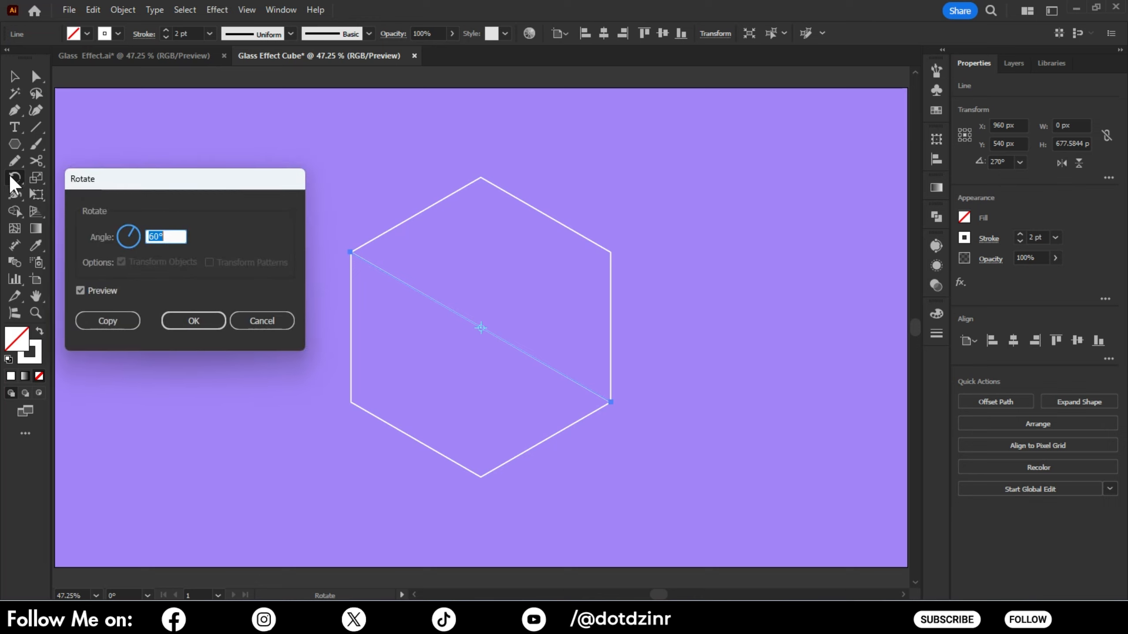
left_click_drag(114, 177, 407, 183)
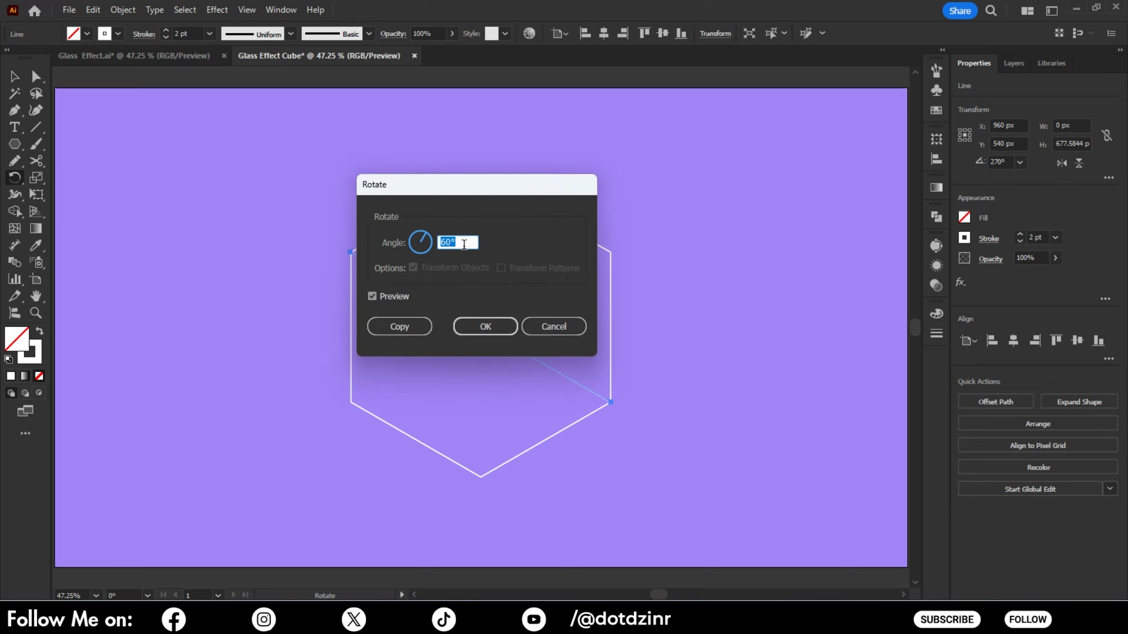
left_click(407, 331)
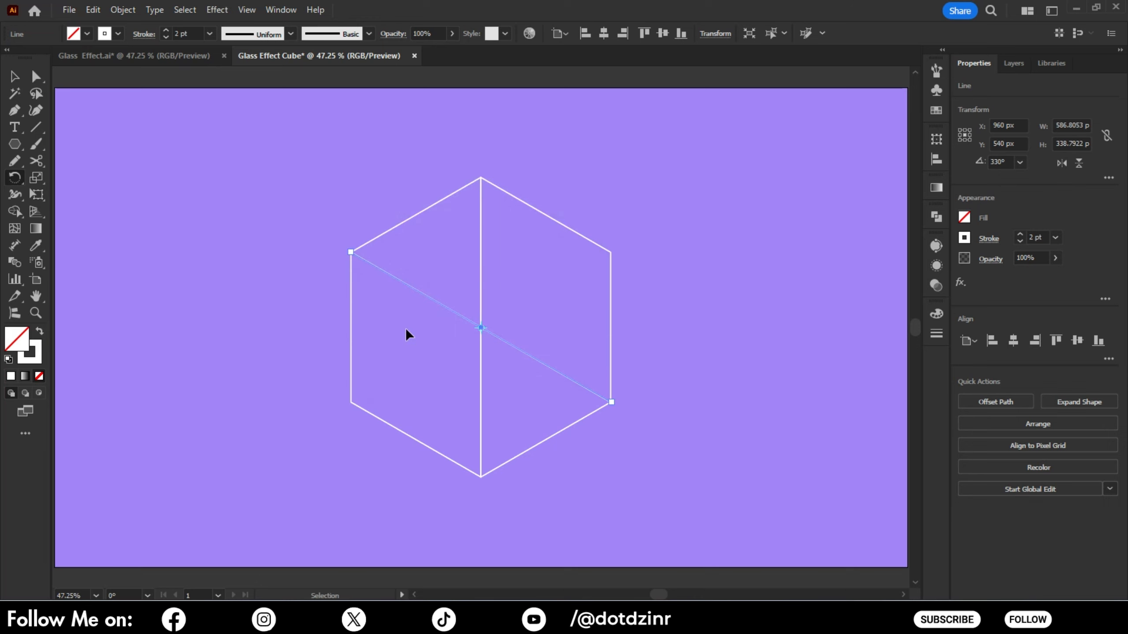
key("ctrl+d")
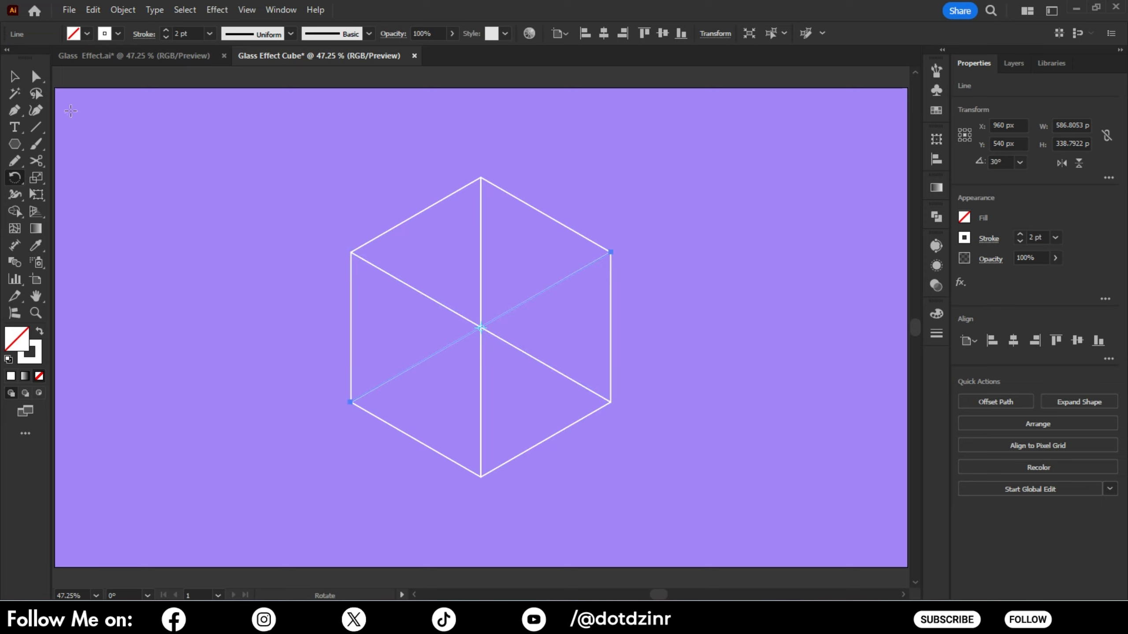
Step: Merge the six triangles in pairs with Shape Builder to form the top, right and left faces of a cube
left_click(15, 76)
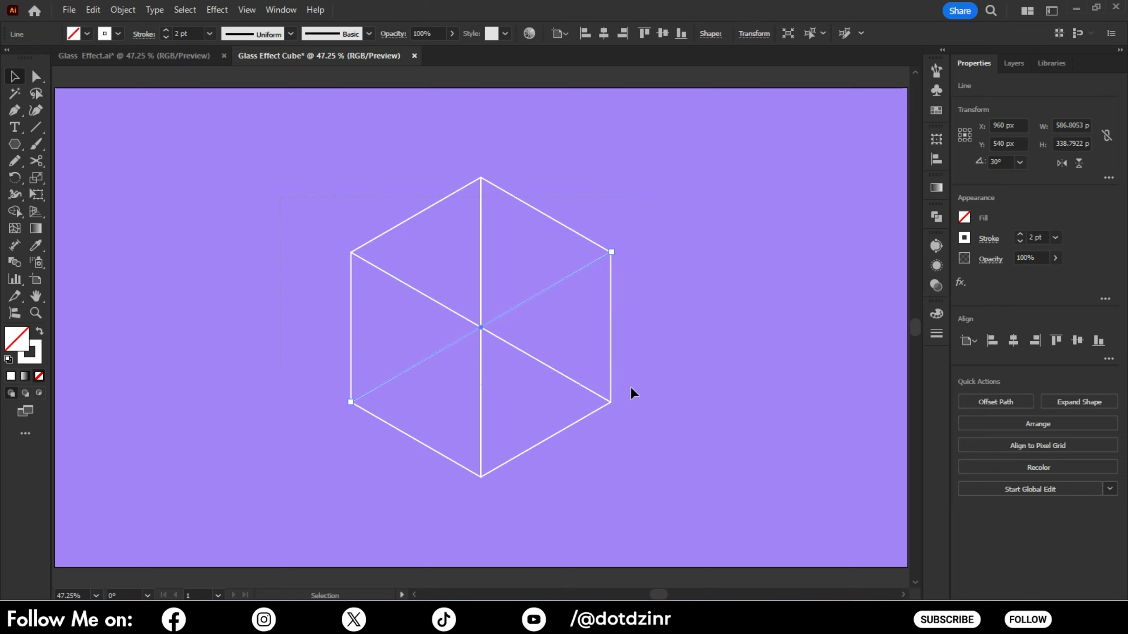
key("ctrl+a")
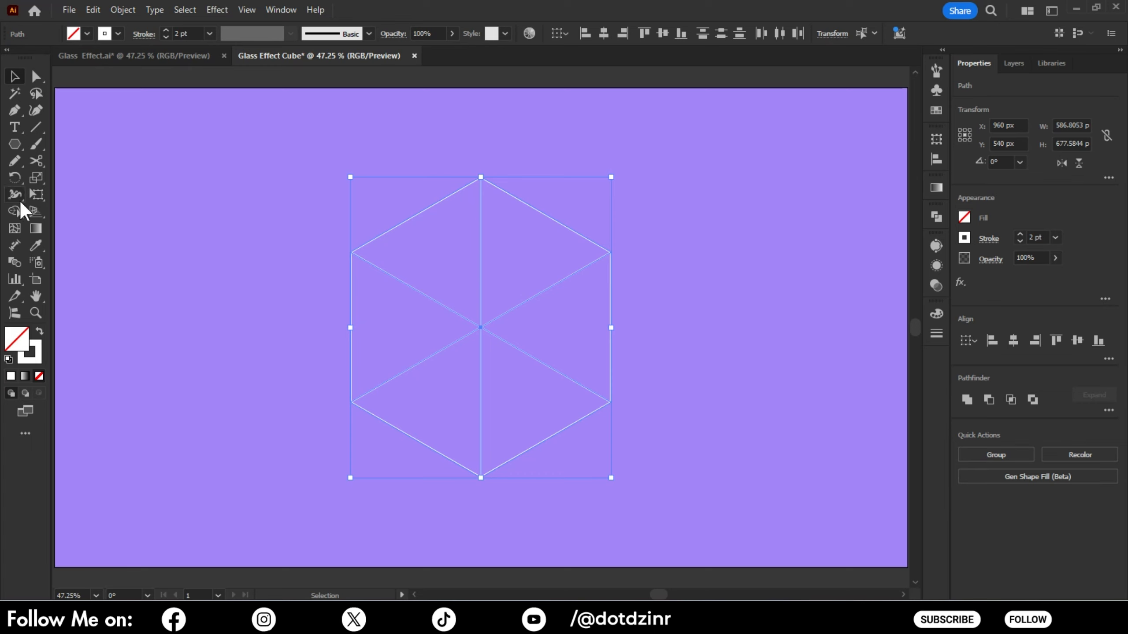
left_click(16, 211)
left_click_drag(437, 239, 509, 246)
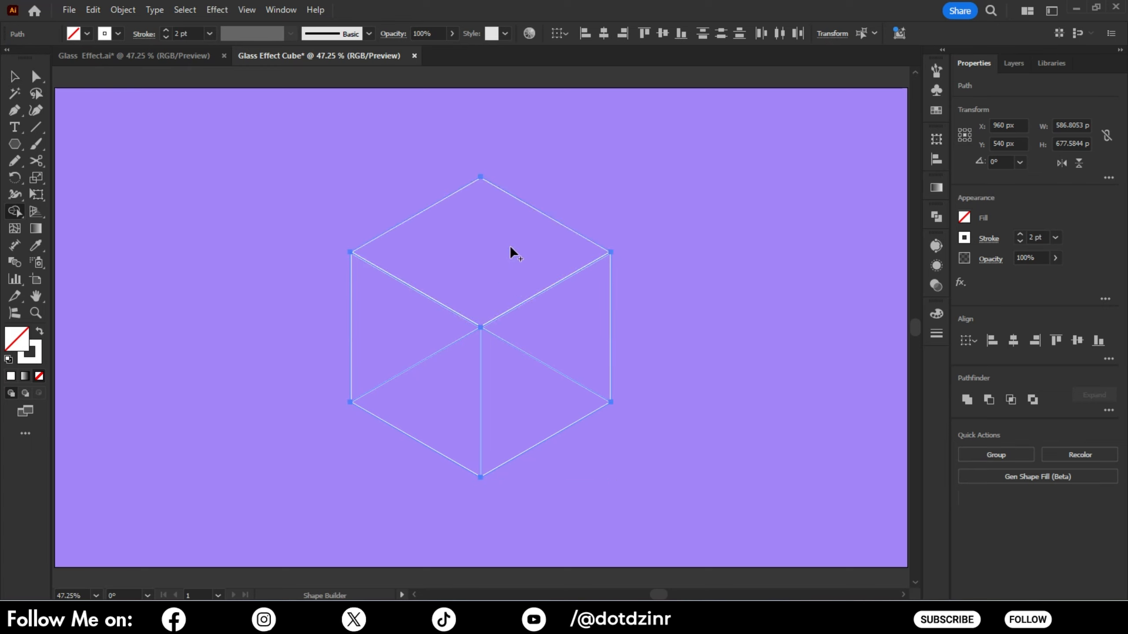
mouse_move(573, 305)
left_mouse_down()
mouse_move(536, 384)
mouse_move(429, 317)
left_mouse_up()
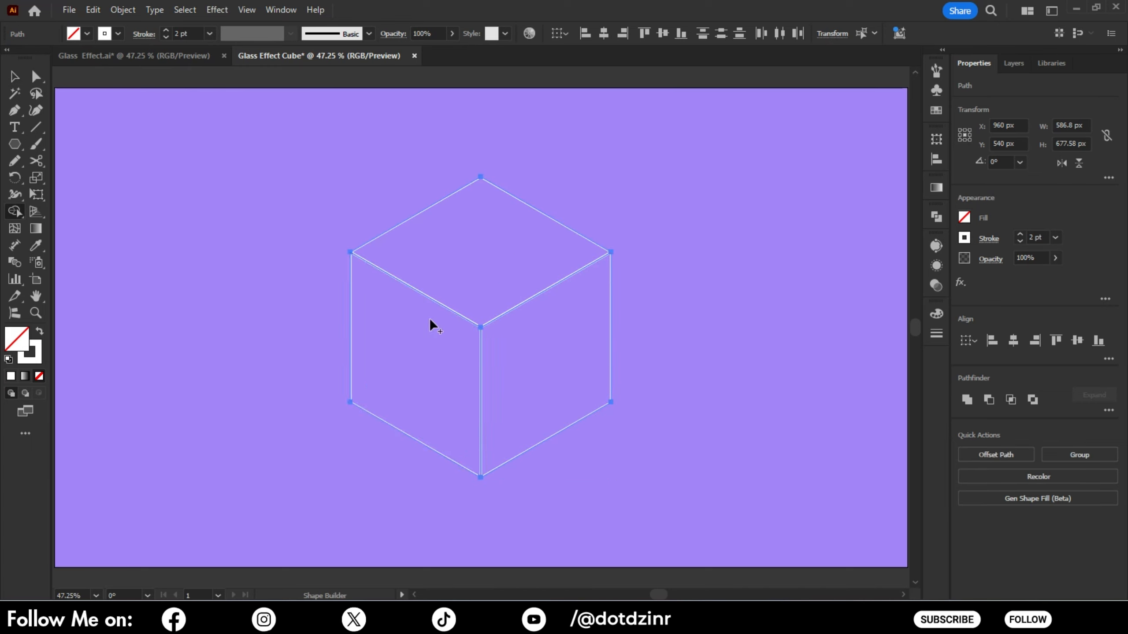
left_click(12, 80)
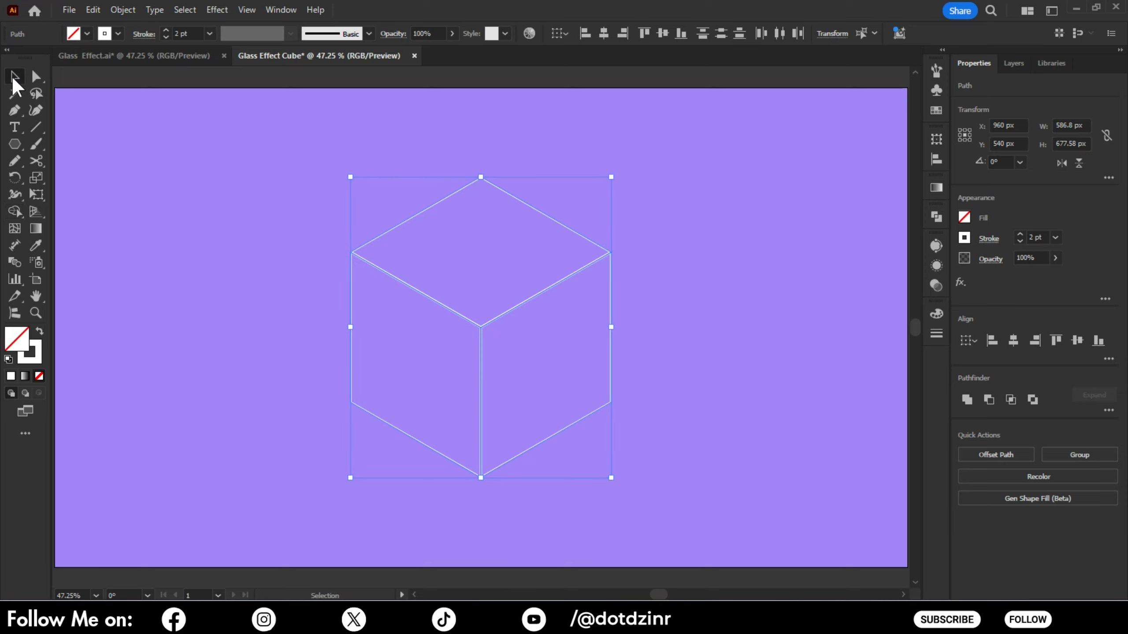
Step: Fill all three cube faces with a white-to-black linear gradient and remove their stroke
left_click(37, 336)
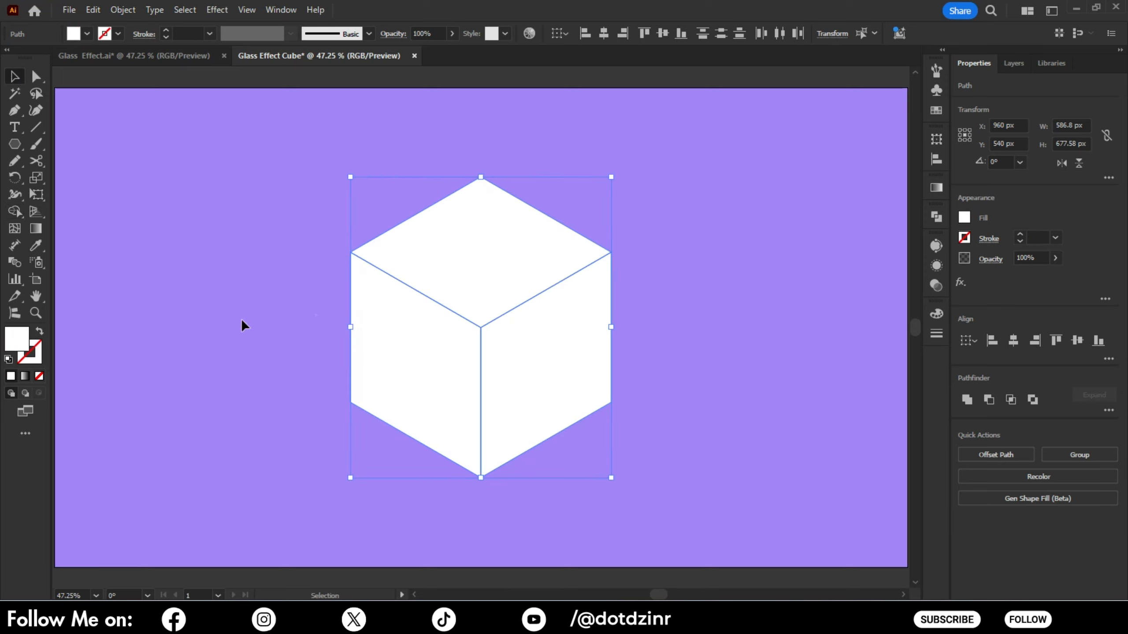
left_click(935, 189)
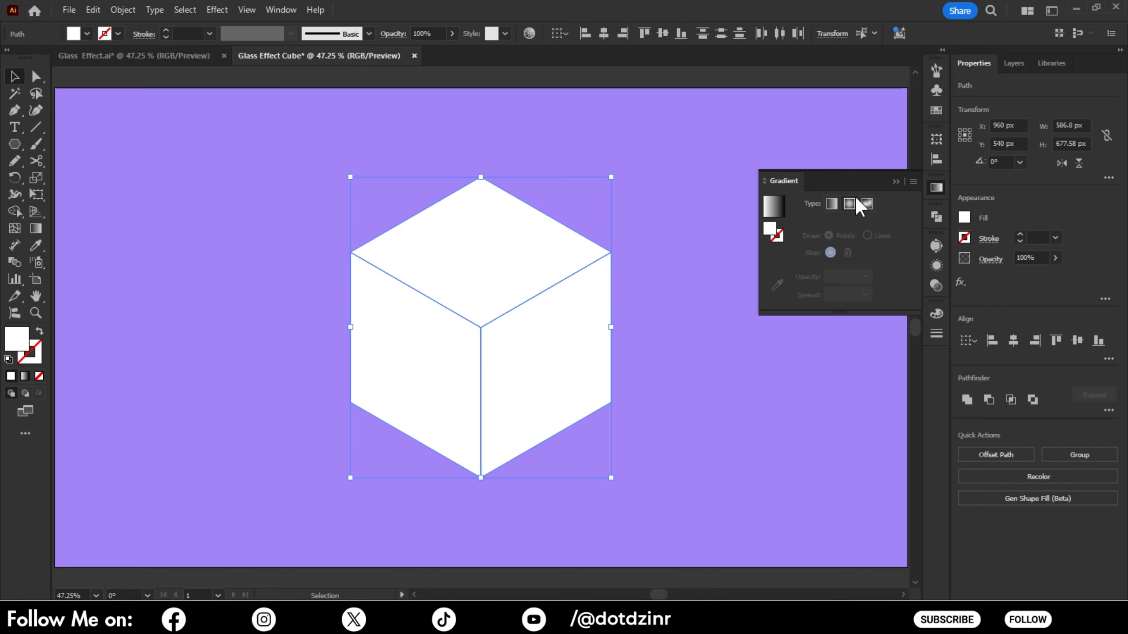
left_click(831, 203)
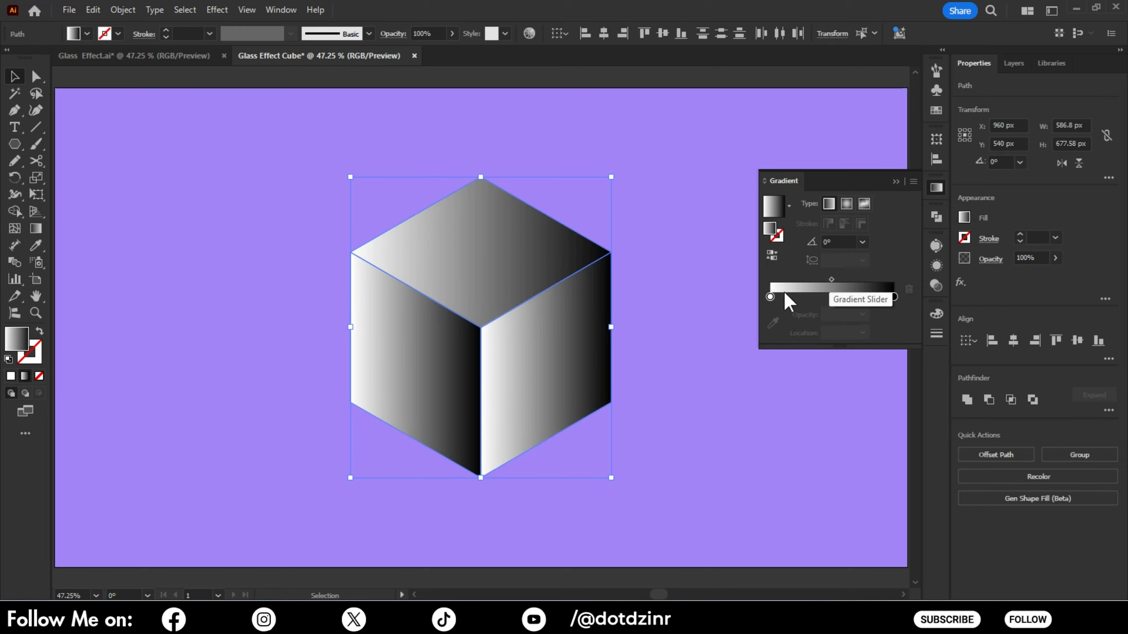
Step: Set the cube gradient's white stop to 0% opacity and its black stop to 20% opacity
left_click(767, 297)
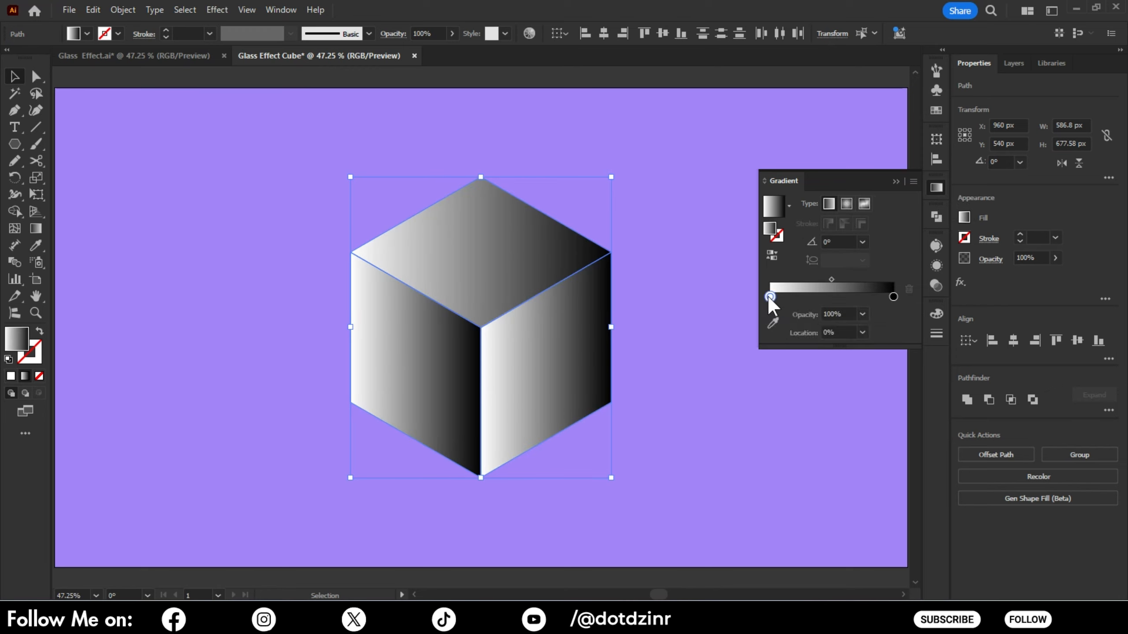
left_click(862, 314)
left_click(879, 330)
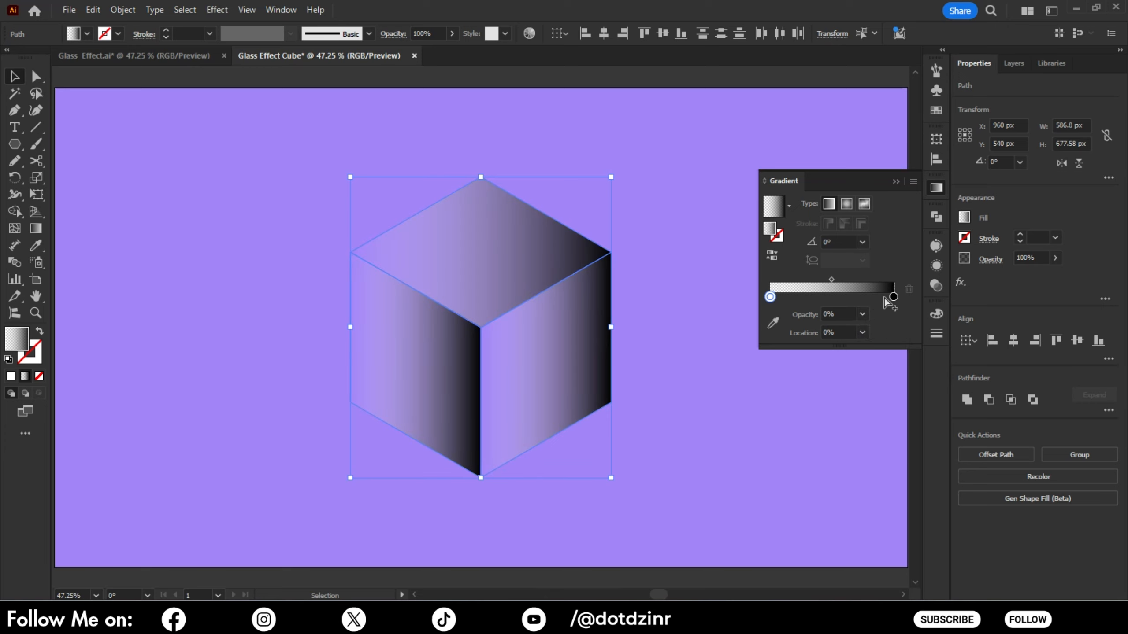
left_click(893, 297)
left_click(862, 314)
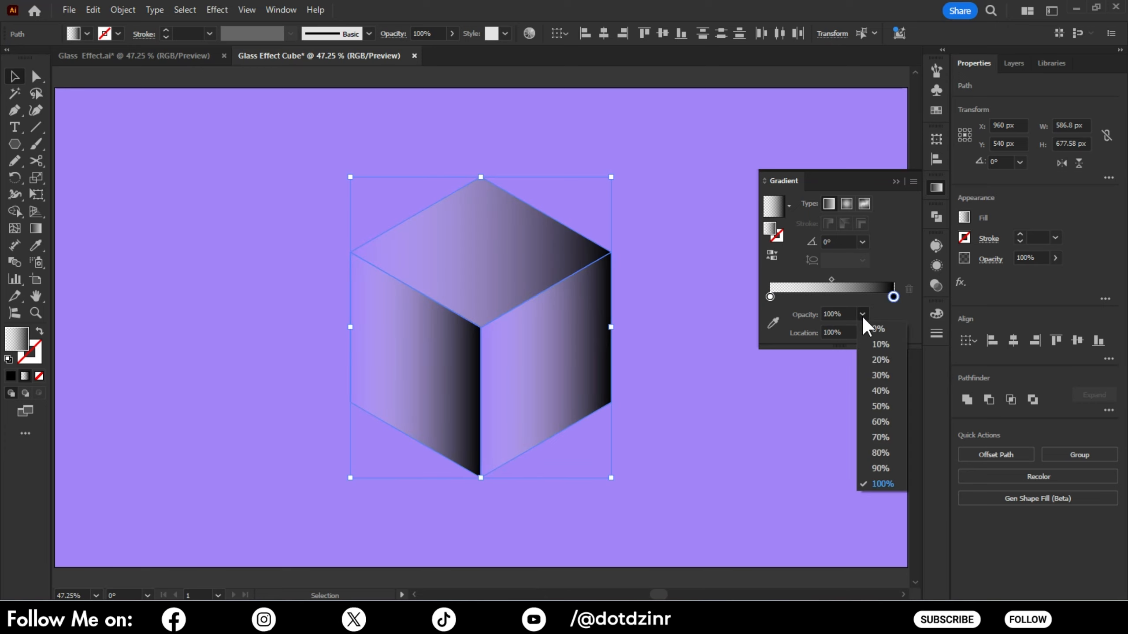
left_click(879, 362)
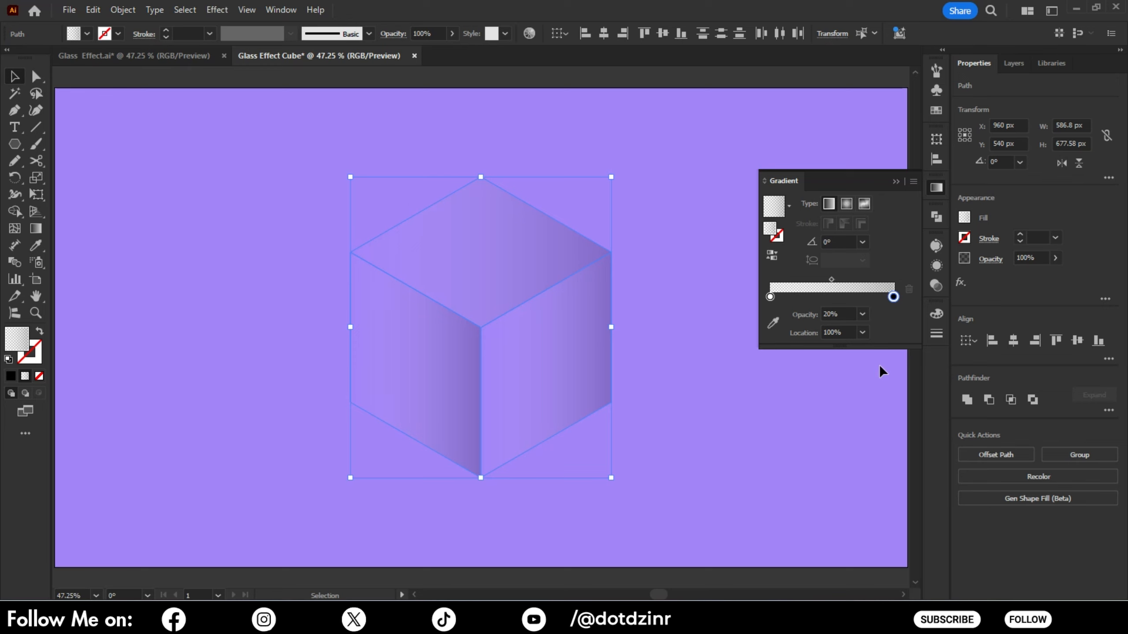
left_click(668, 244)
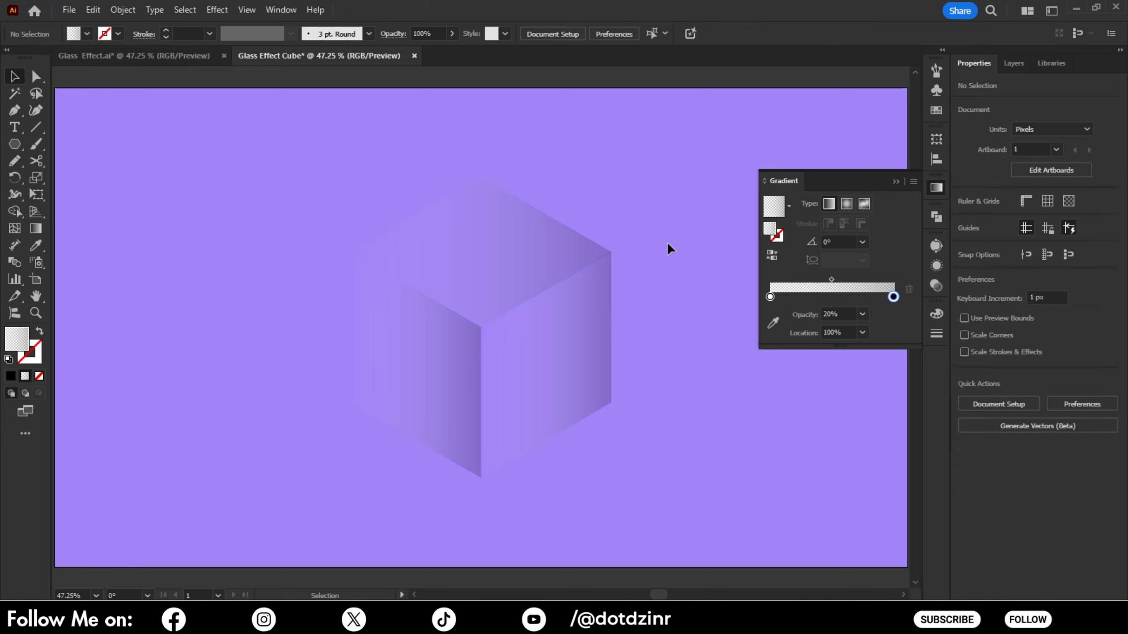
Step: Redirect the top face's gradient to run upward from its lower corner past its upper corner, at about 88.5°
left_click(555, 235)
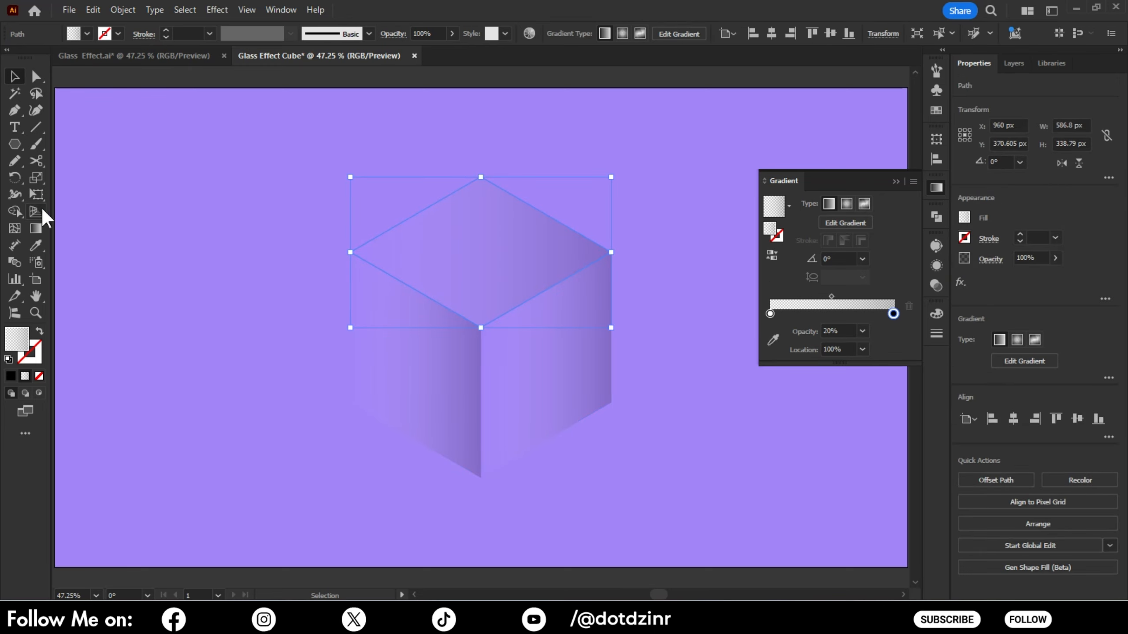
left_click(33, 229)
left_click_drag(478, 341, 482, 141)
left_click_drag(478, 278, 485, 269)
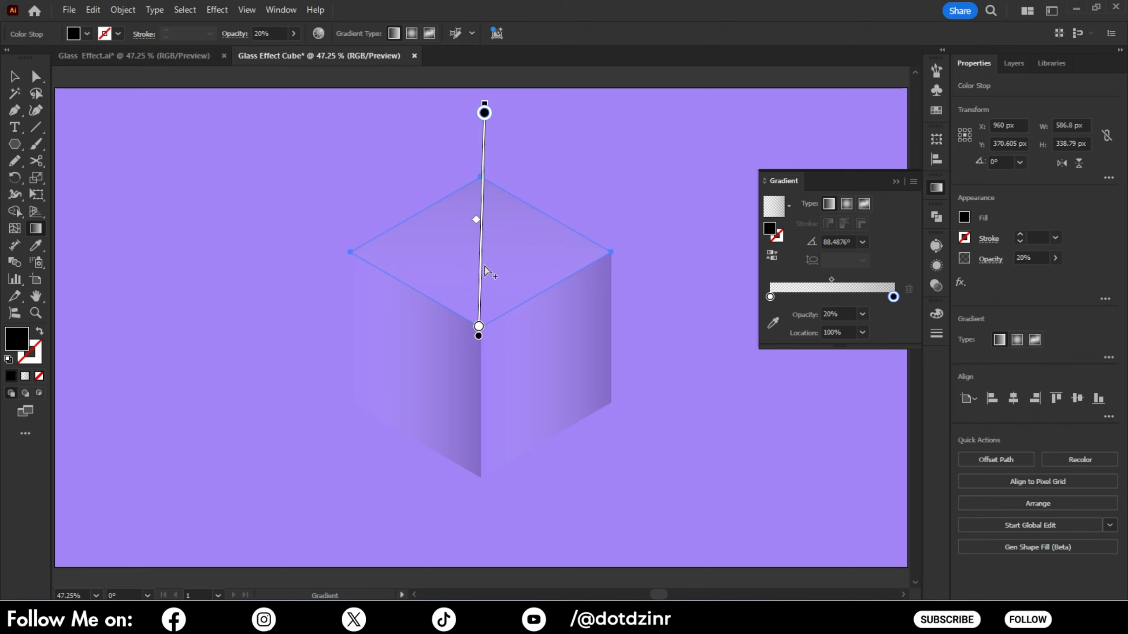
Step: Redirect the right face's gradient diagonally so it darkens from the upper left toward the lower-right corner
left_click(17, 71)
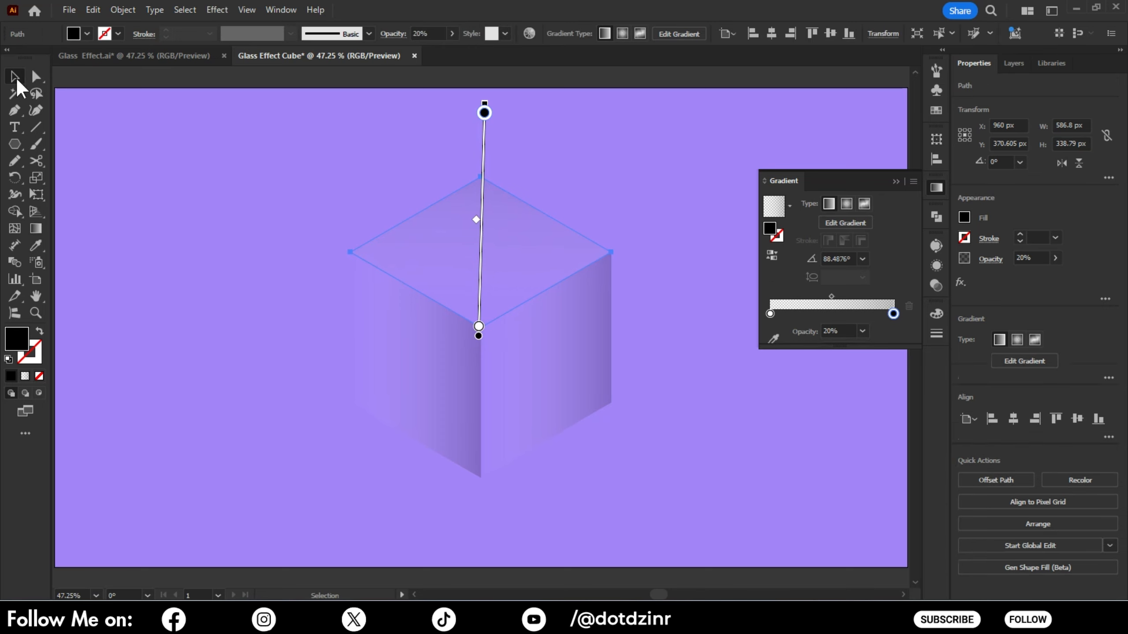
left_click(544, 329)
left_click(41, 228)
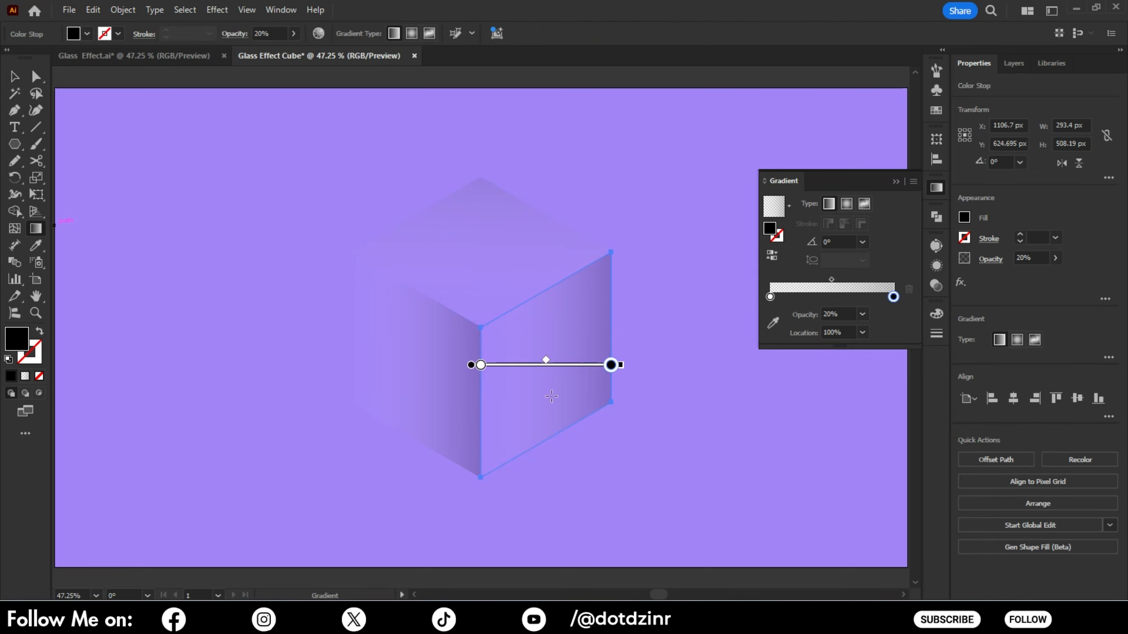
left_click_drag(449, 298, 612, 409)
left_click_drag(565, 377, 585, 392)
Step: Redirect the left face's gradient diagonally at about -147.4° so it darkens toward the lower-left corner, and put the gradient settings away
left_click(16, 76)
left_click(422, 344)
key("g")
left_click_drag(542, 285, 302, 437)
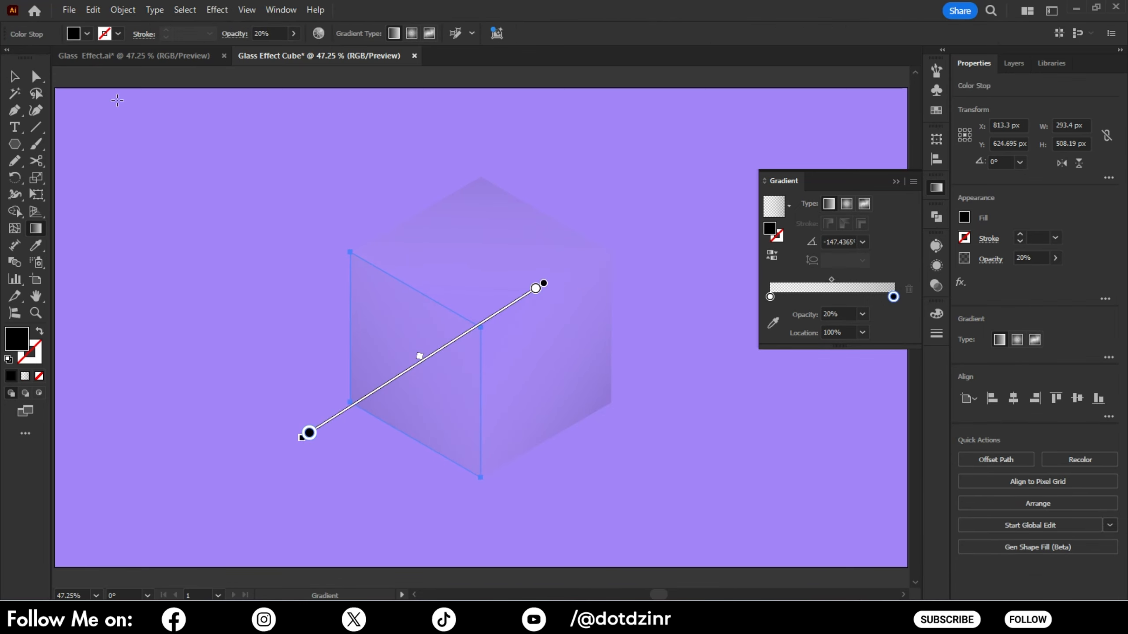
left_click(14, 77)
left_click(286, 191)
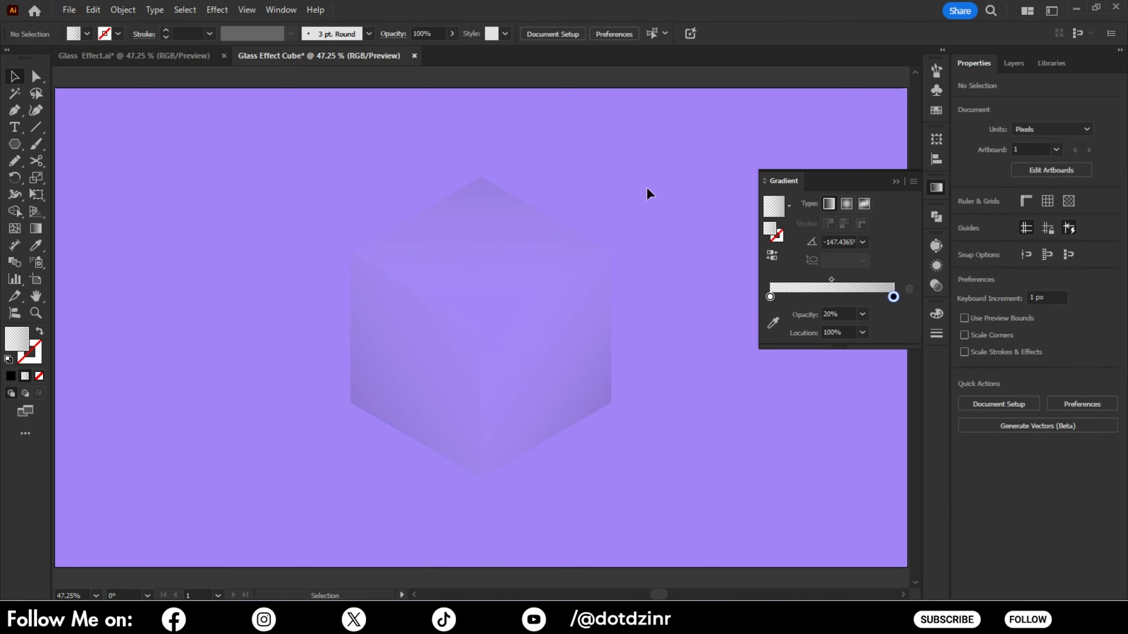
left_click(895, 183)
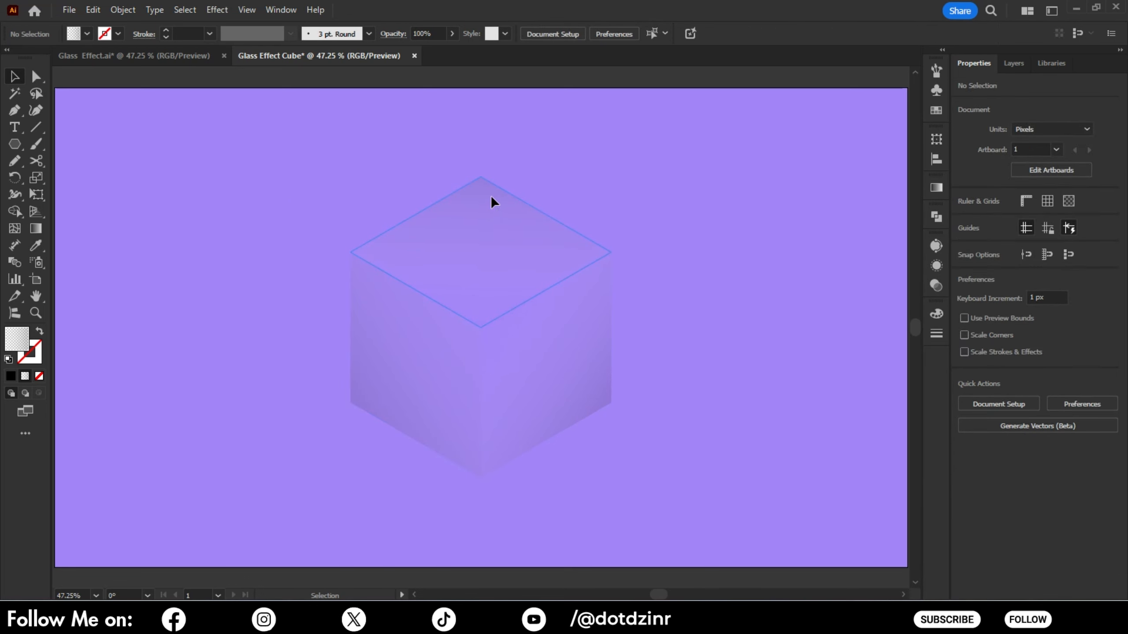
Step: Apply an Inner Glow to the cube's top face: Screen mode, white, 40% opacity, 40 px blur, glowing from the edge
left_click(482, 186)
left_click(226, 9)
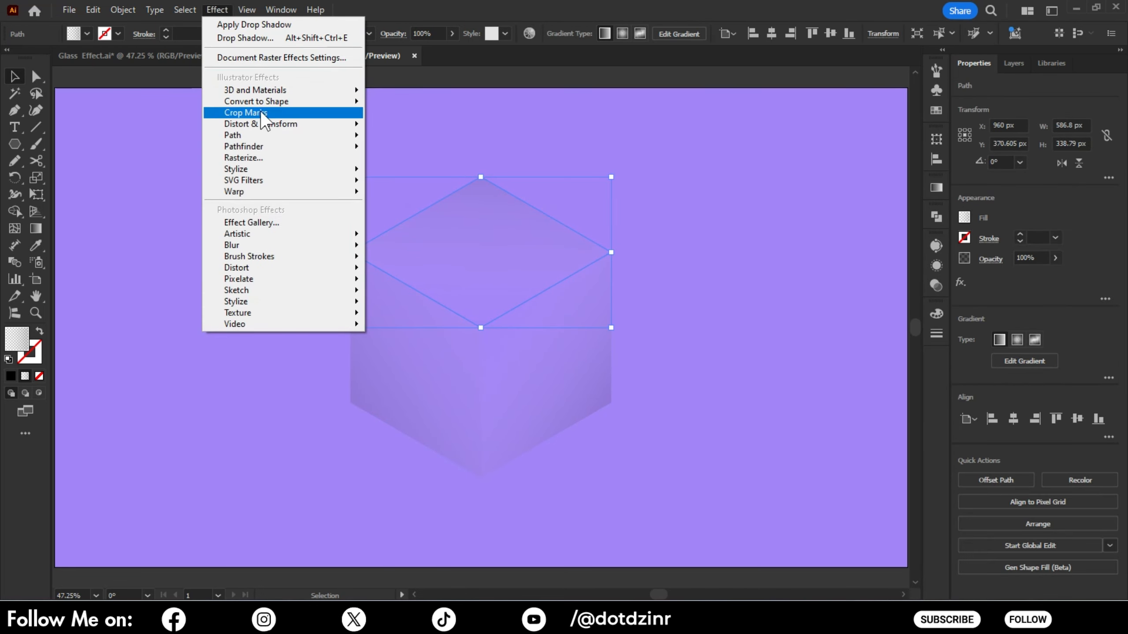
mouse_move(278, 169)
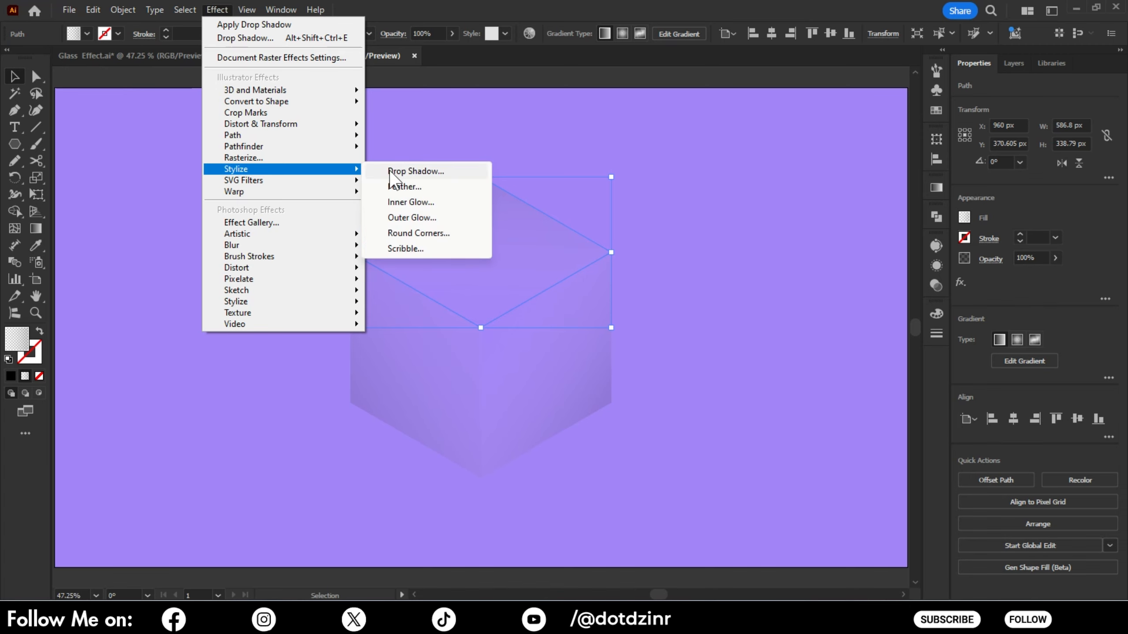
left_click(404, 202)
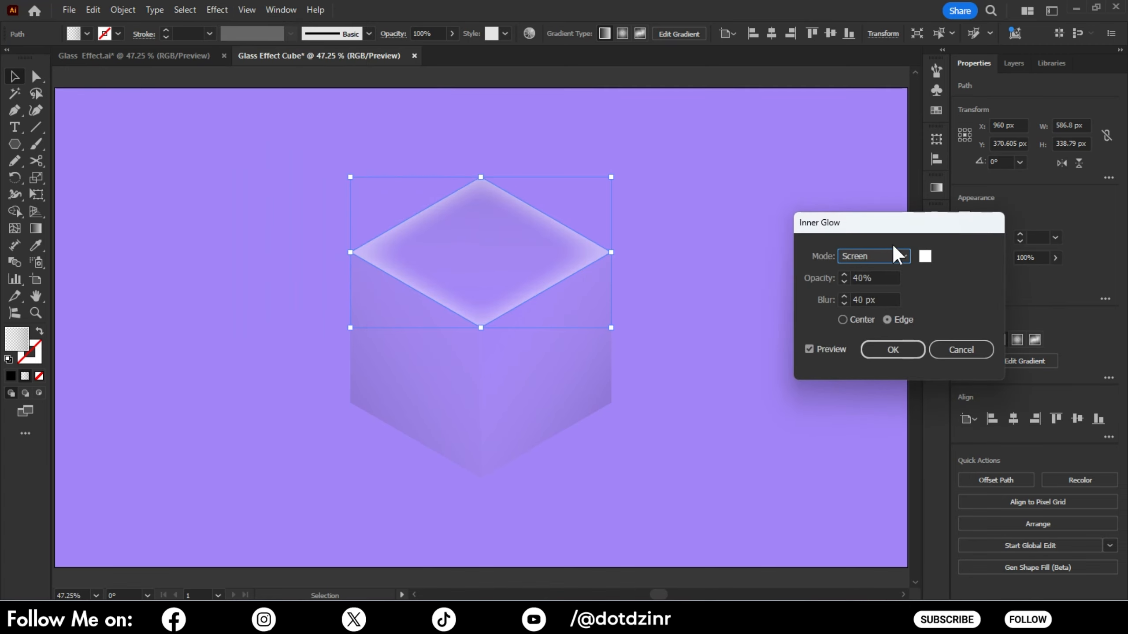
left_click_drag(882, 226, 476, 178)
left_click(470, 211)
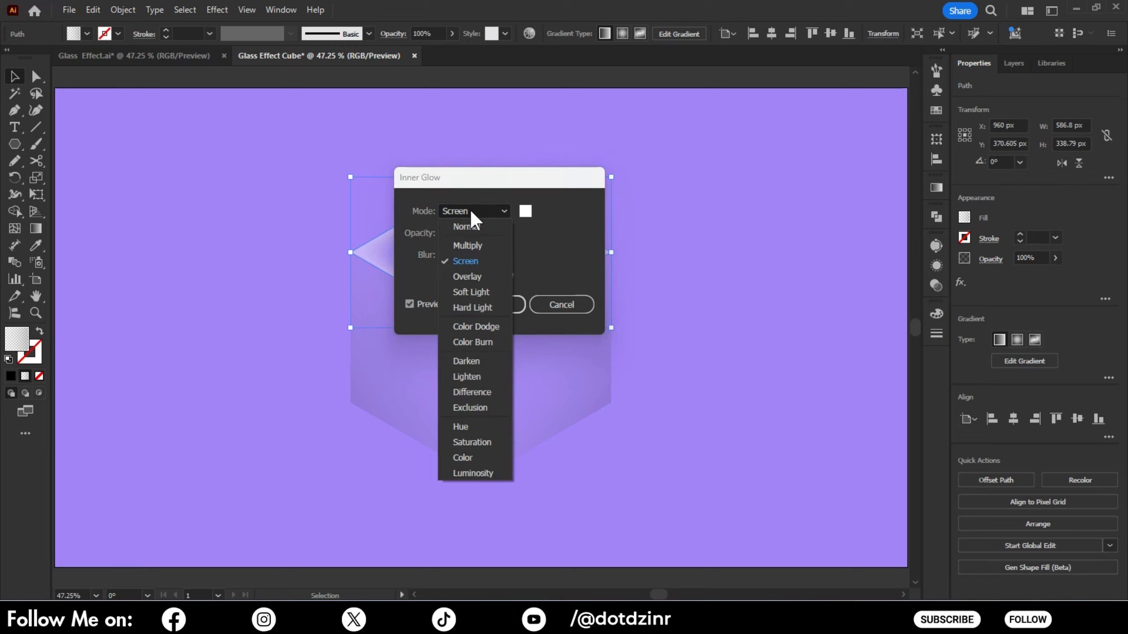
left_click(473, 262)
left_click(525, 214)
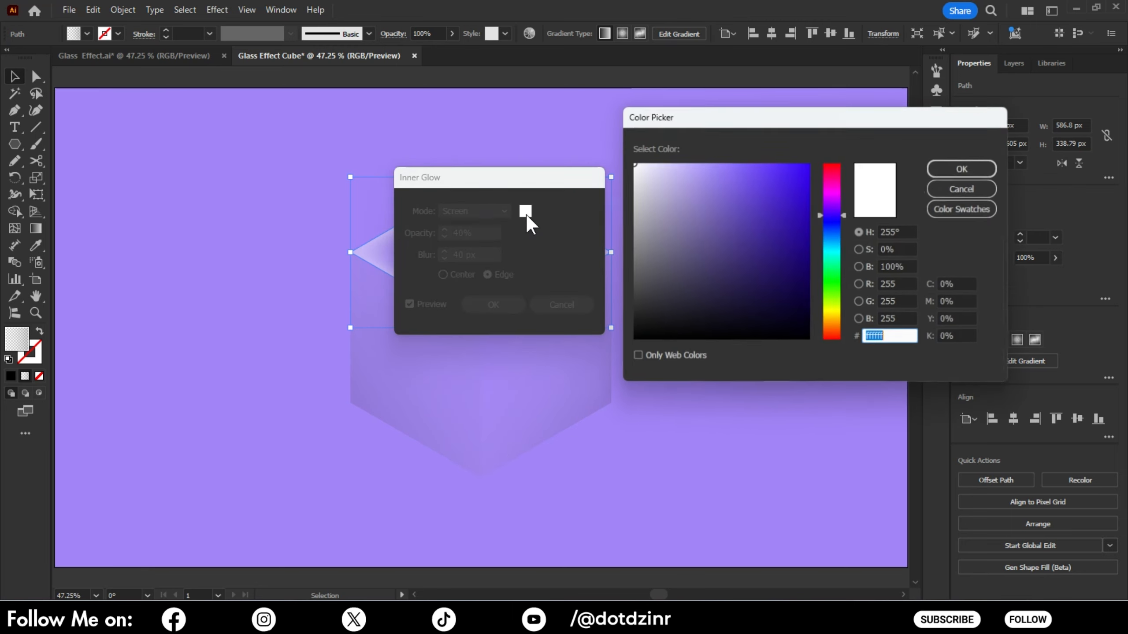
left_click(965, 168)
left_click_drag(473, 234, 459, 230)
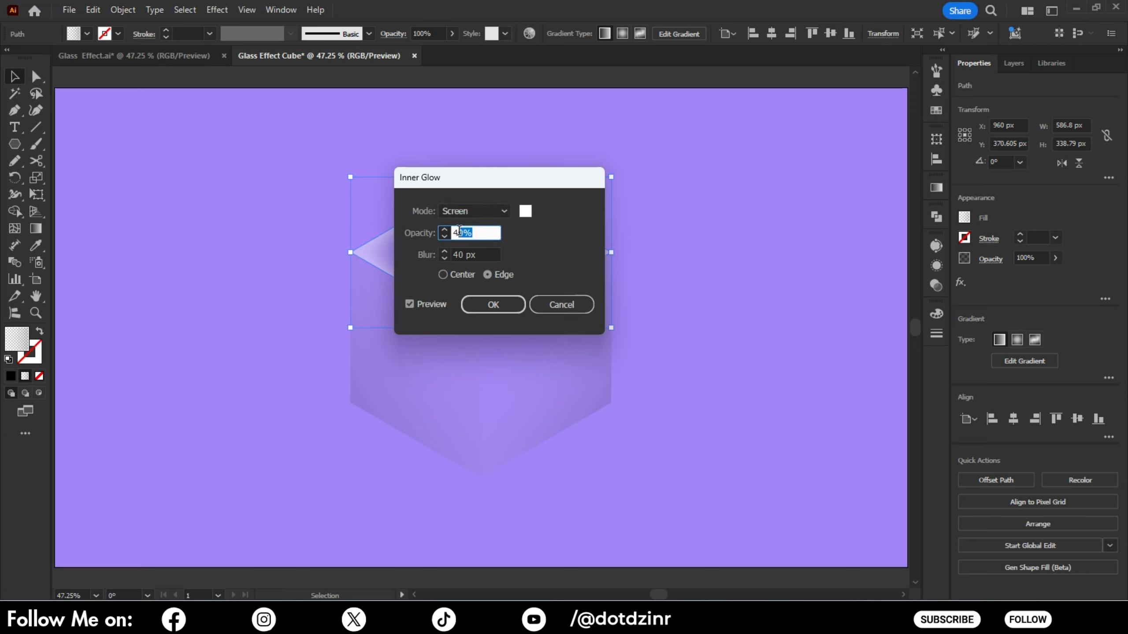
key("Tab")
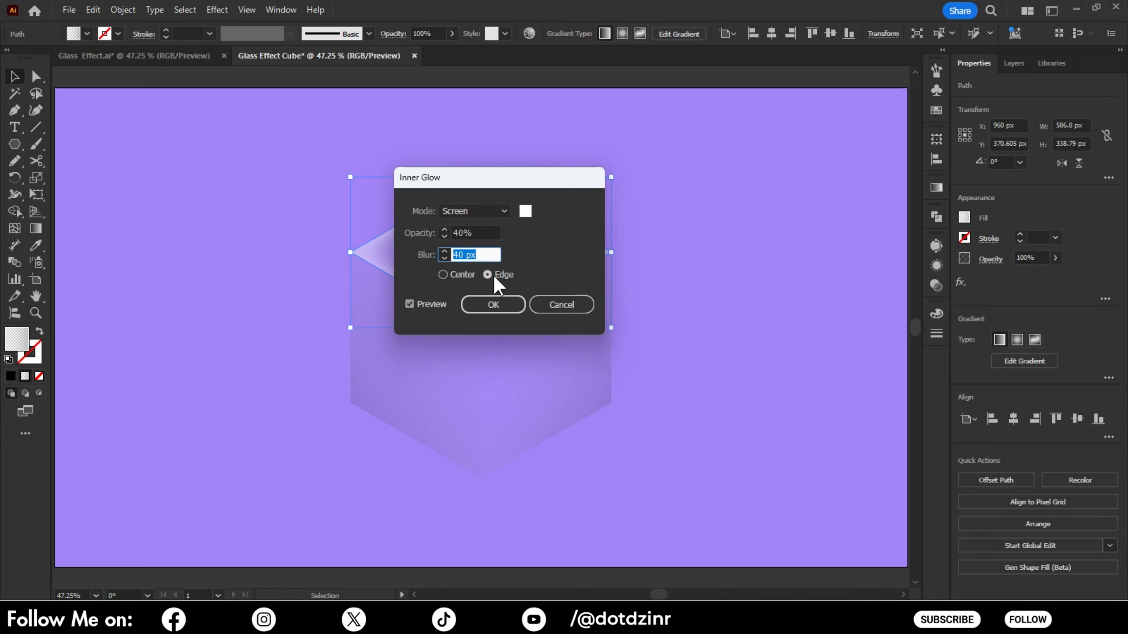
left_click(483, 304)
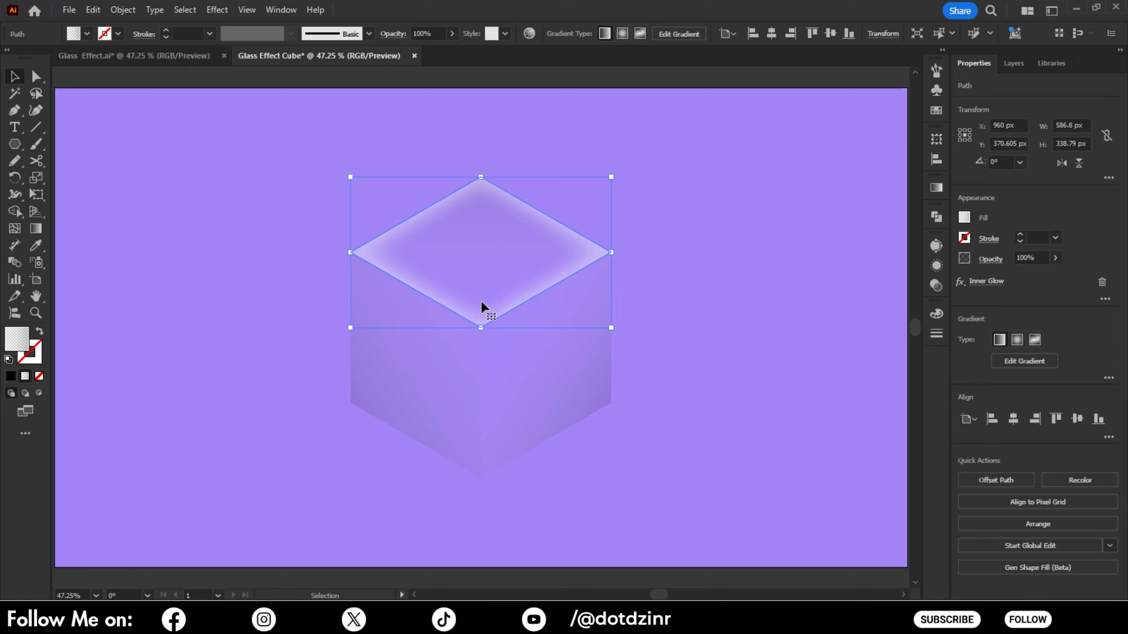
Step: Apply the same white edge Inner Glow, Screen mode at 40% opacity and 40 px blur, to the left face
left_click(404, 312)
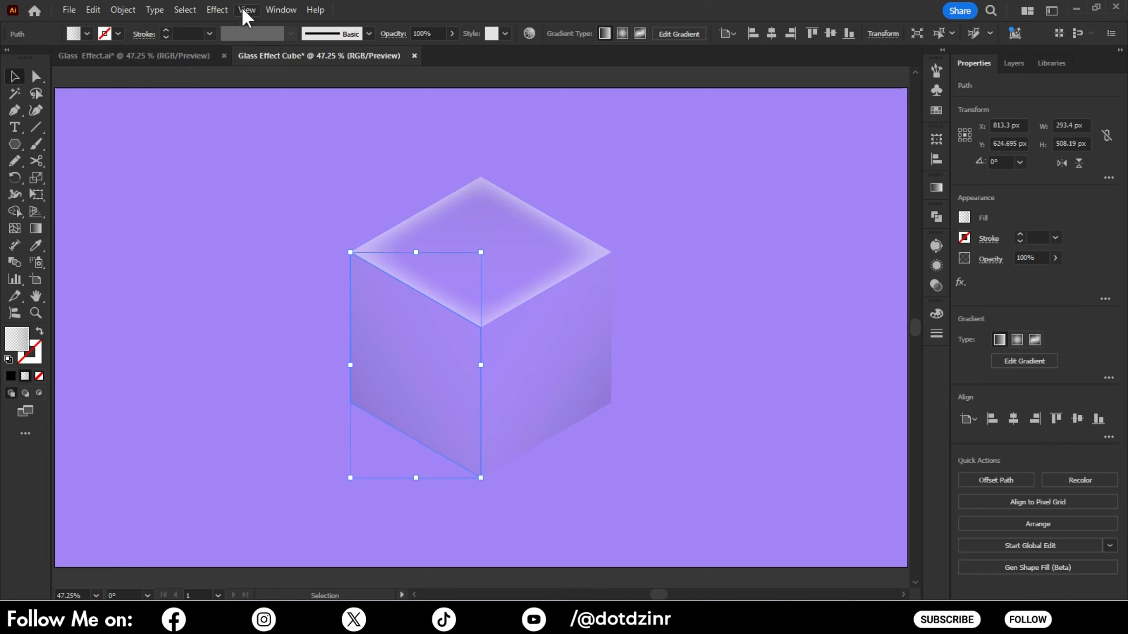
left_click(217, 10)
left_click(232, 41)
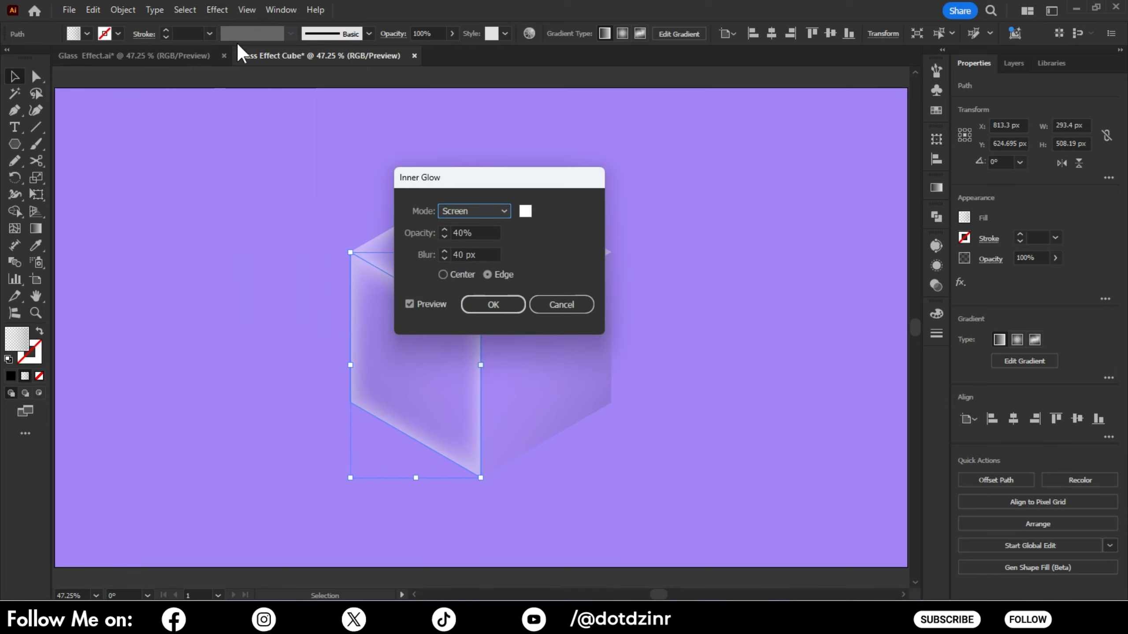
left_click(494, 304)
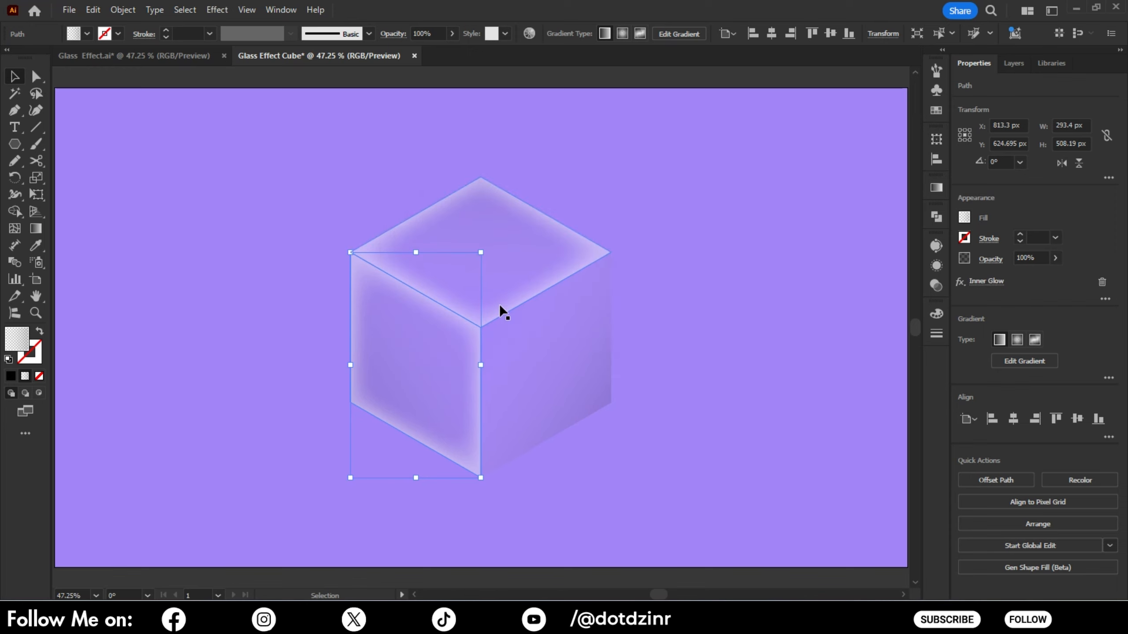
Step: Give the right face a matching white edge Inner Glow in Screen mode with 40% opacity and 40 px blur
left_click(542, 323)
left_click(217, 9)
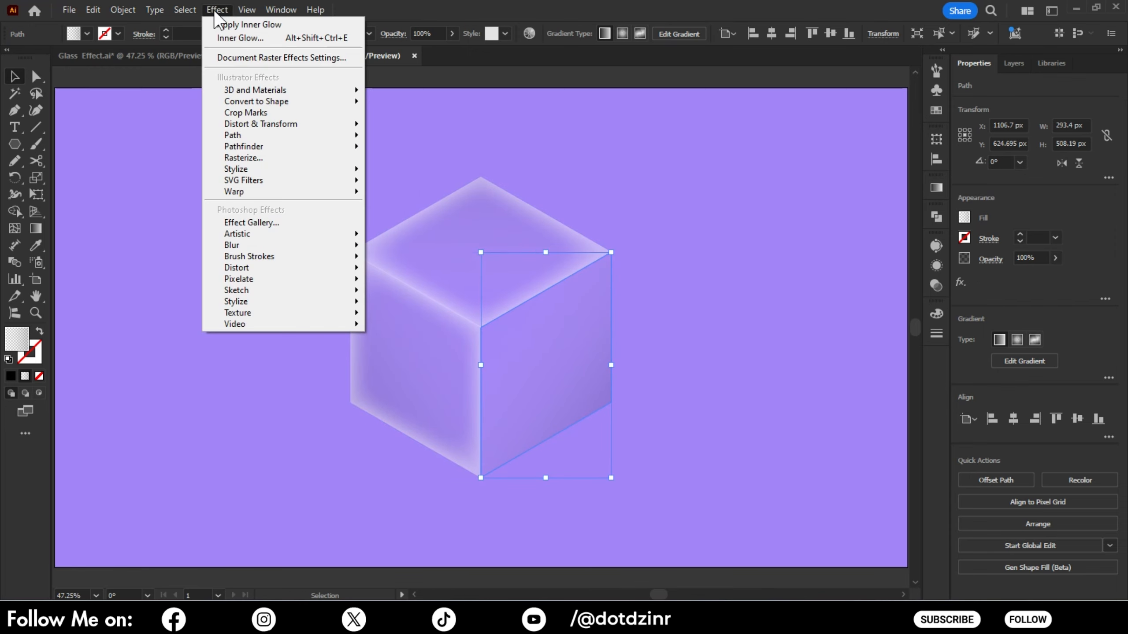
left_click(233, 39)
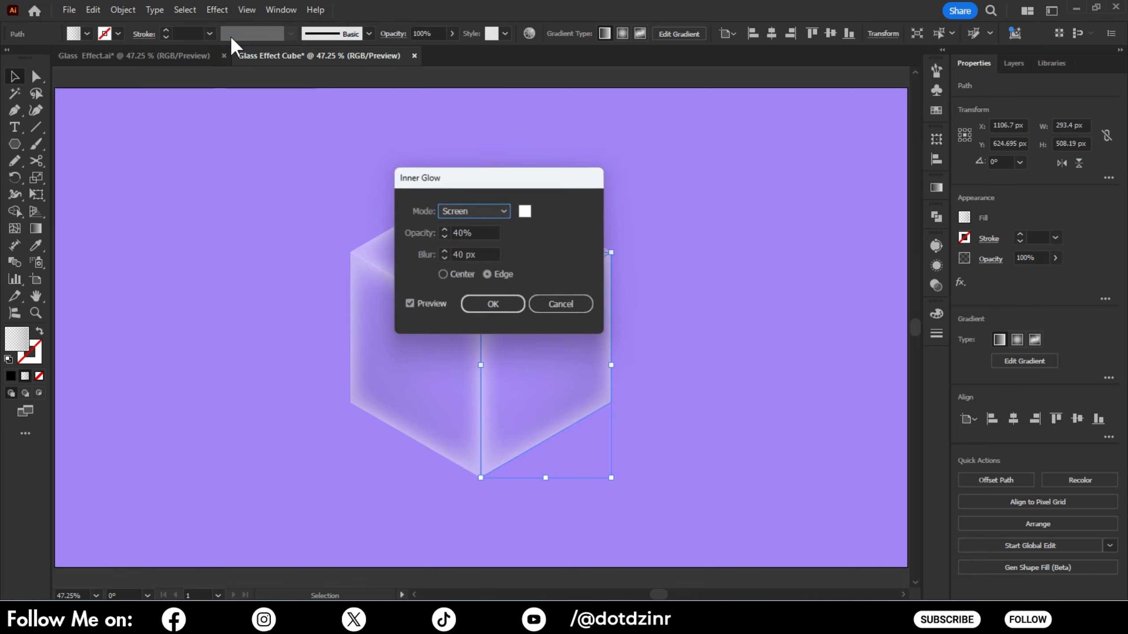
left_click(496, 307)
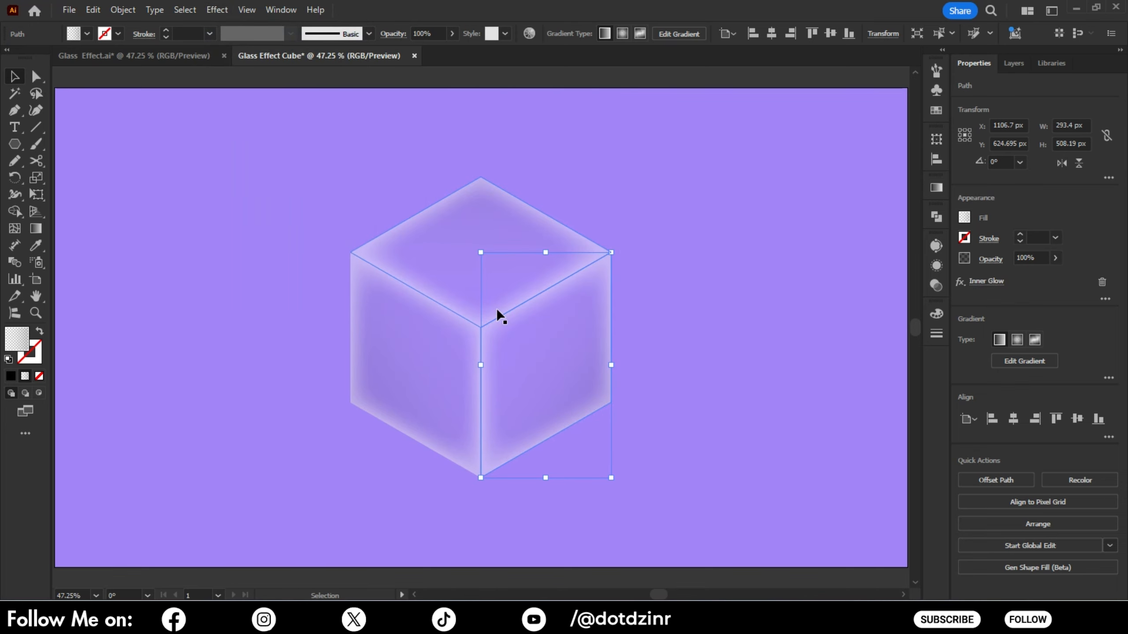
Step: Move all three cube faces together horizontally into the left half of the artboard
left_click(756, 309)
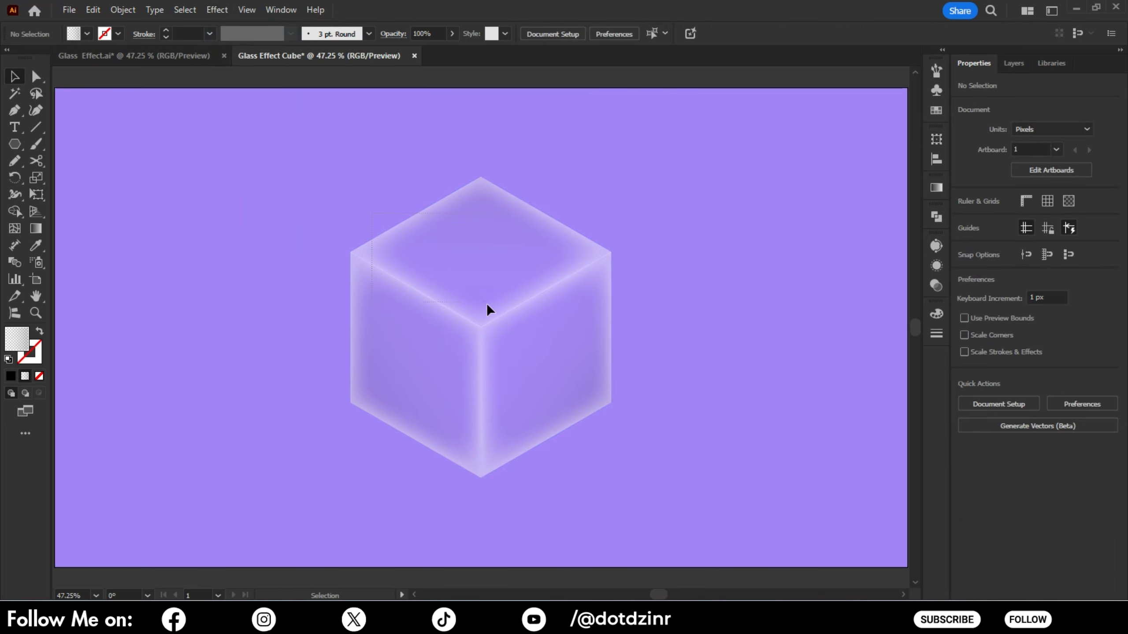
left_click_drag(528, 306, 378, 306)
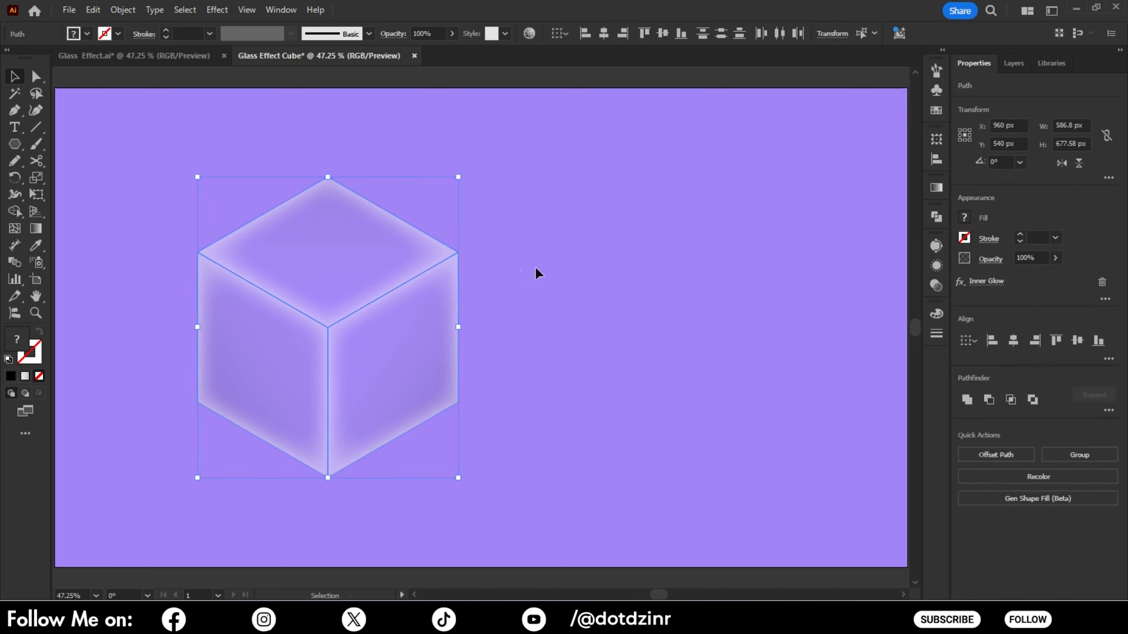
left_click(547, 266)
Step: Draw a black circle about 283 px in diameter to the right of the cube and shift it slightly toward the cube
left_click_drag(13, 142, 76, 175)
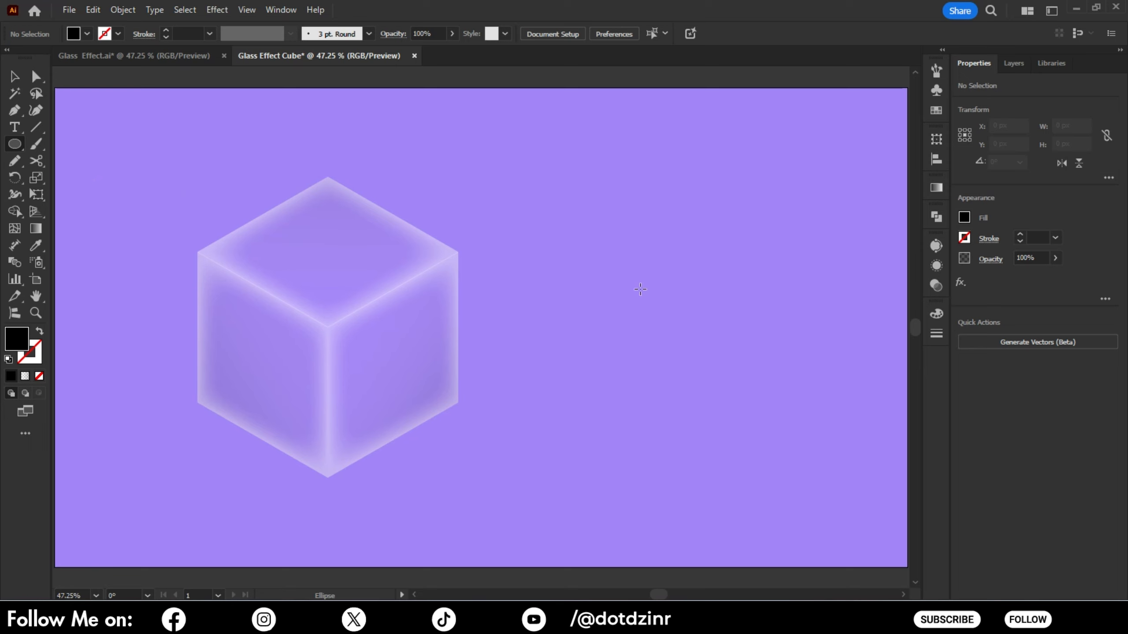
left_click_drag(609, 294, 546, 231)
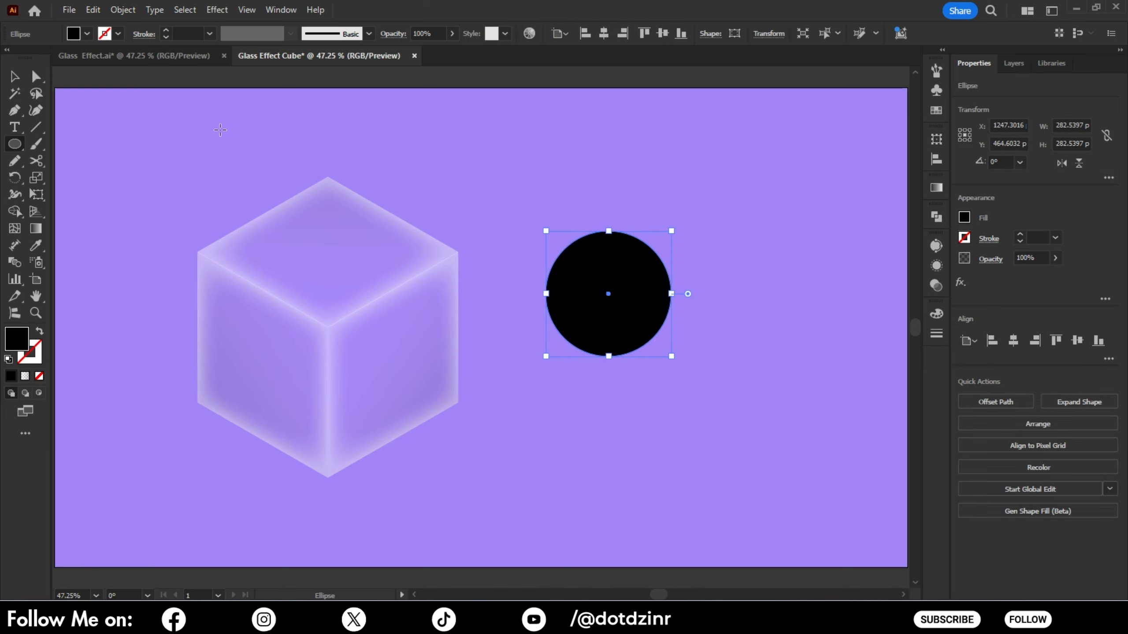
left_click(14, 76)
left_click_drag(613, 287, 585, 289)
Step: Fill the circle with a freeform gradient and add a bright blue 00b1ff color point at its upper left
left_click(937, 189)
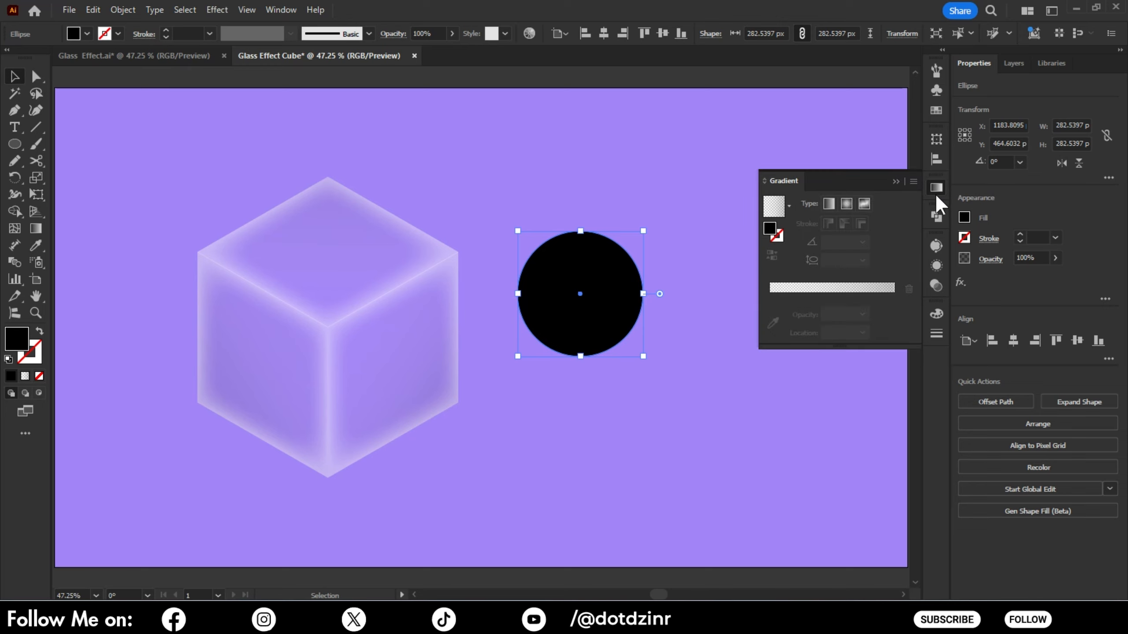
left_click(864, 204)
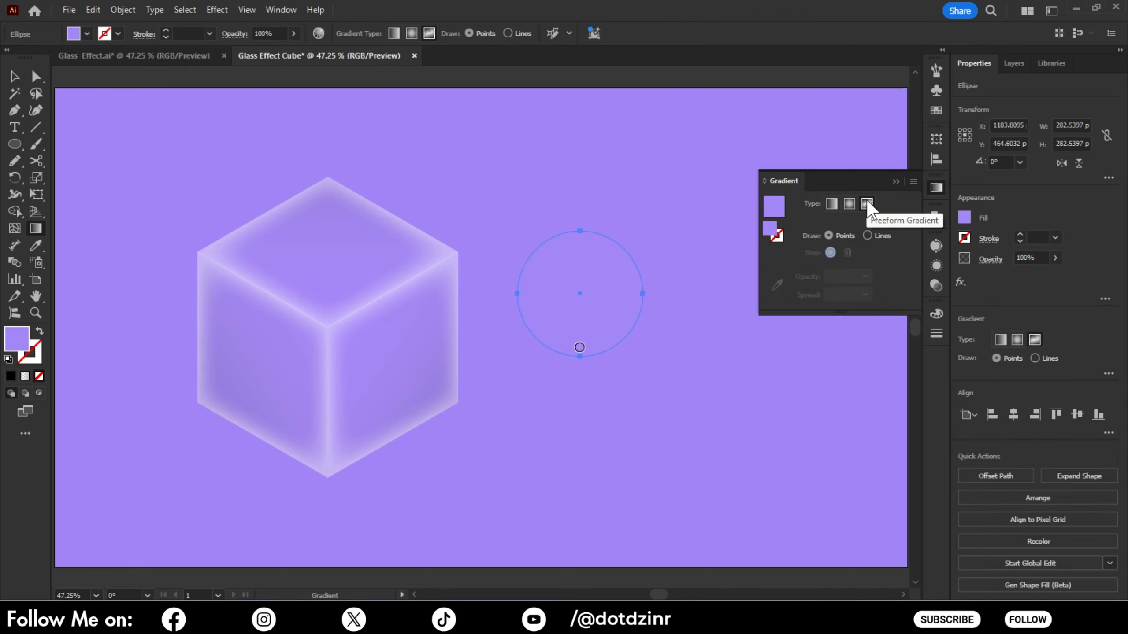
left_click(547, 256)
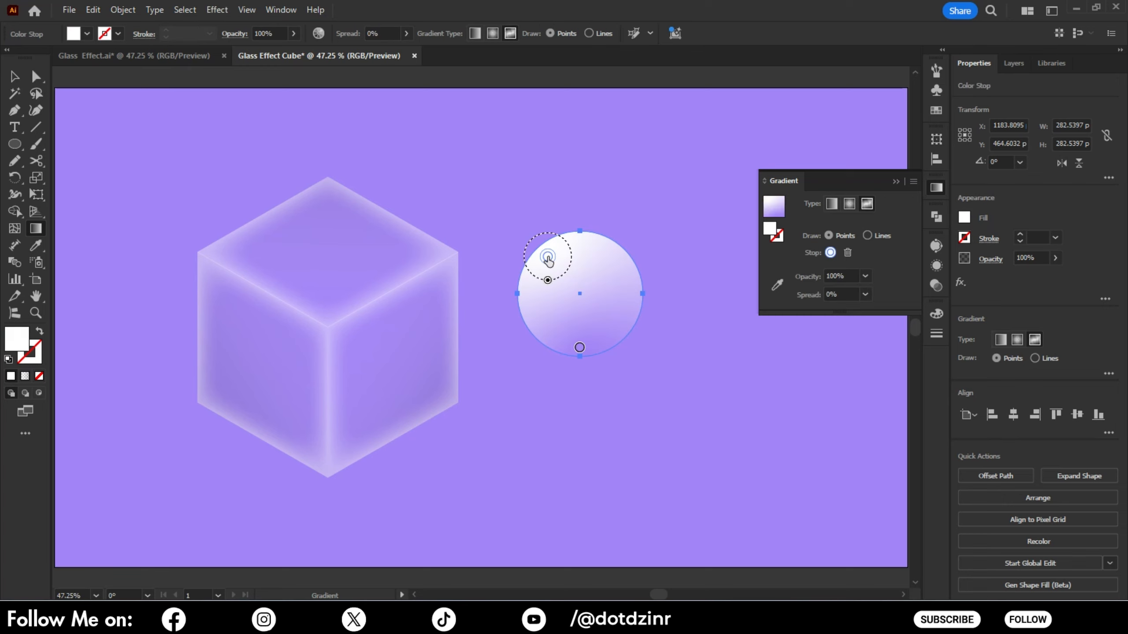
double_click(772, 231)
left_click_drag(814, 217, 838, 242)
left_click_drag(804, 192, 820, 149)
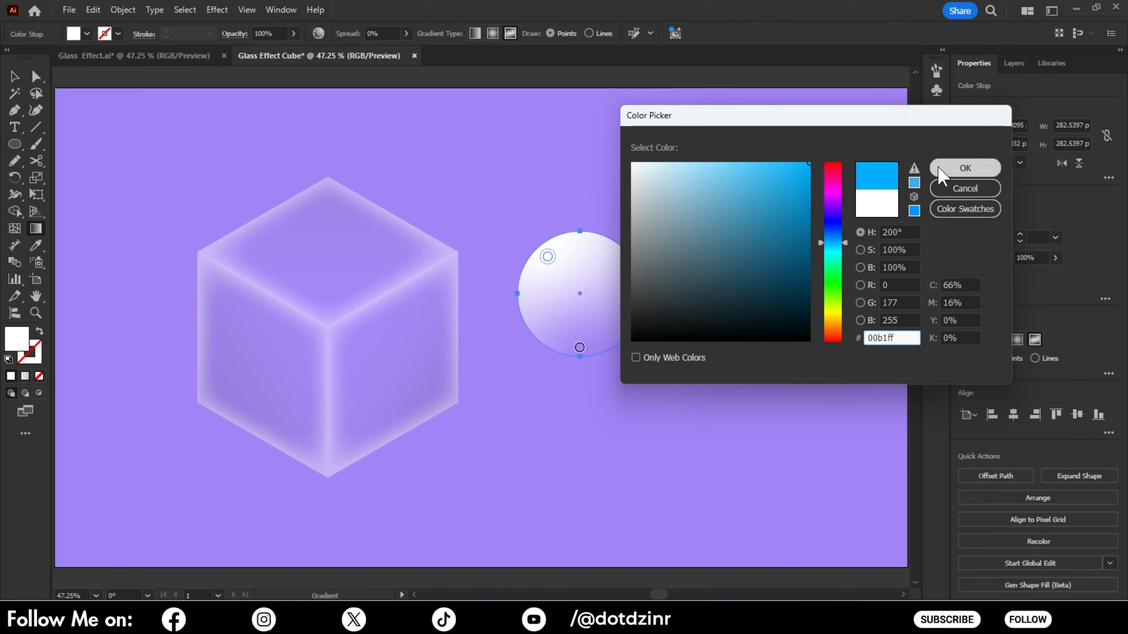
left_click(950, 168)
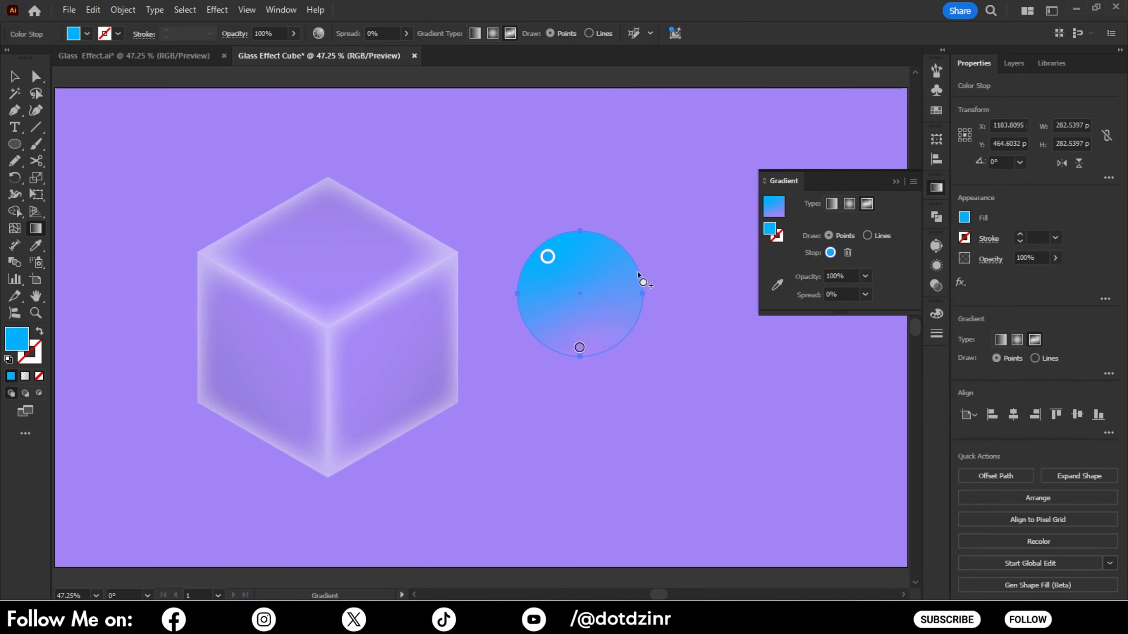
Step: Add a deep blue 0600ff color point at the circle's upper right
left_click(616, 268)
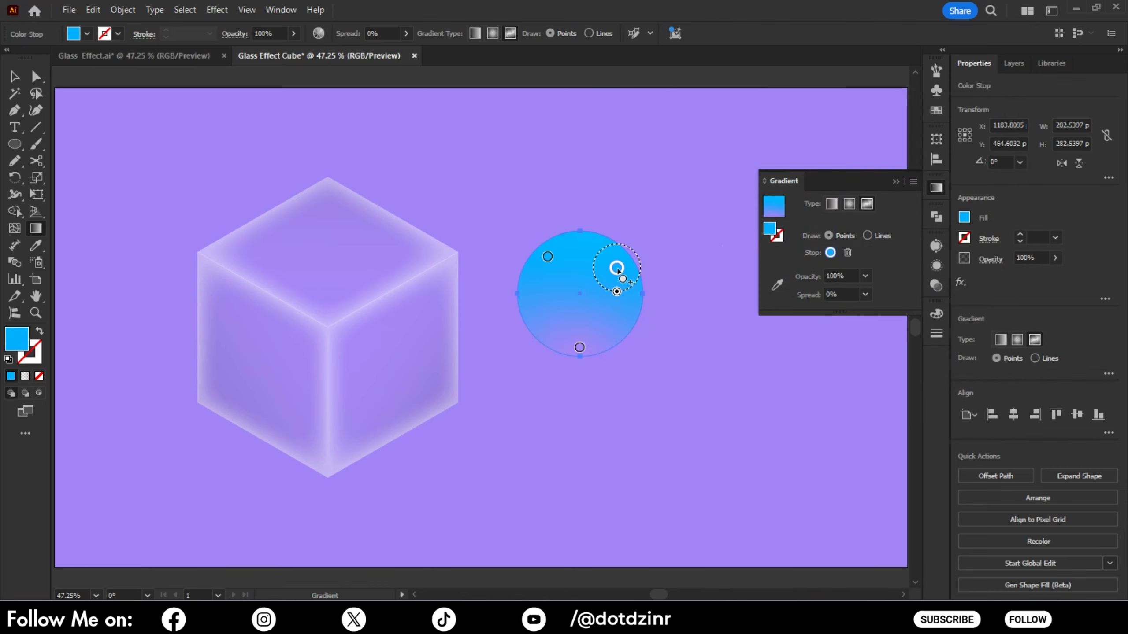
double_click(771, 230)
left_click_drag(818, 232, 828, 218)
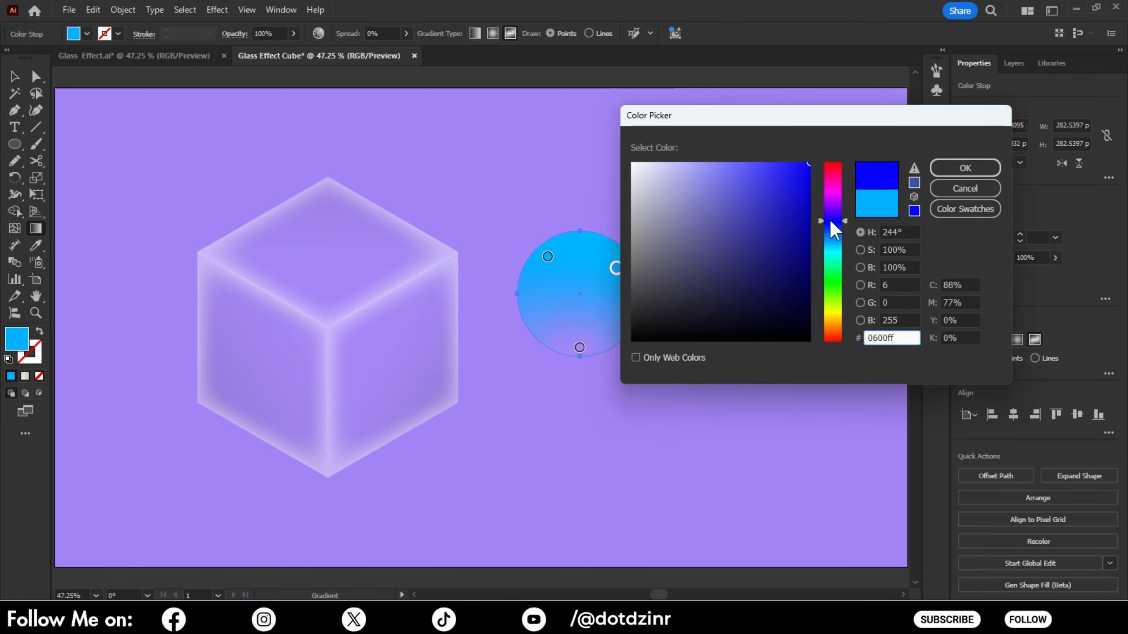
left_click(965, 168)
Step: Add a purple ae00ff color point at the circle's lower right
left_click(610, 319)
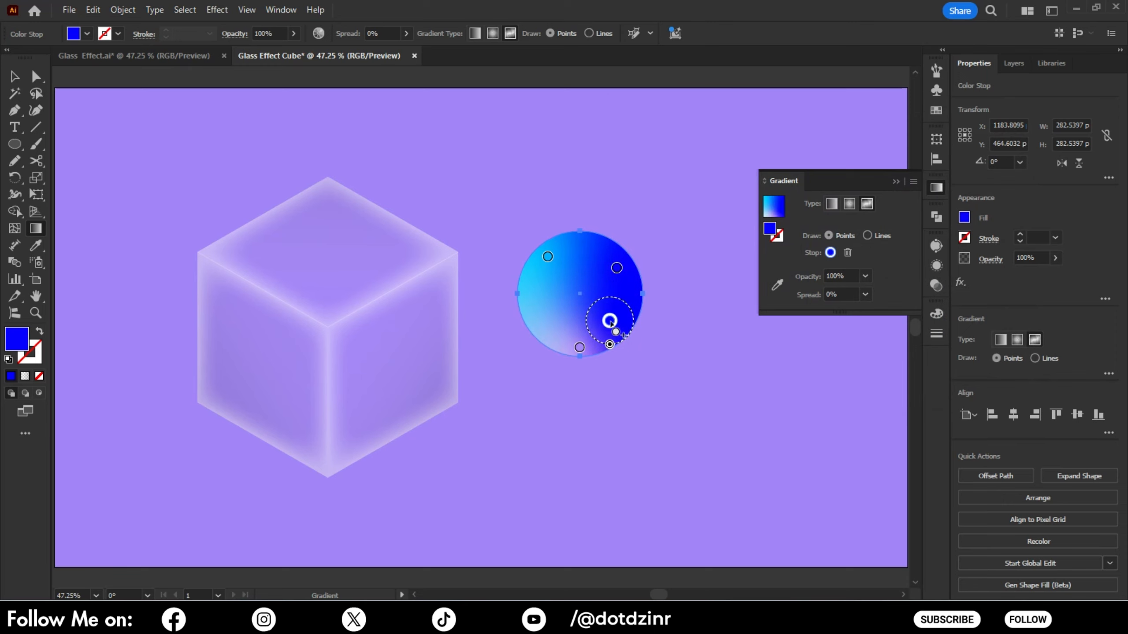
double_click(610, 319)
double_click(772, 231)
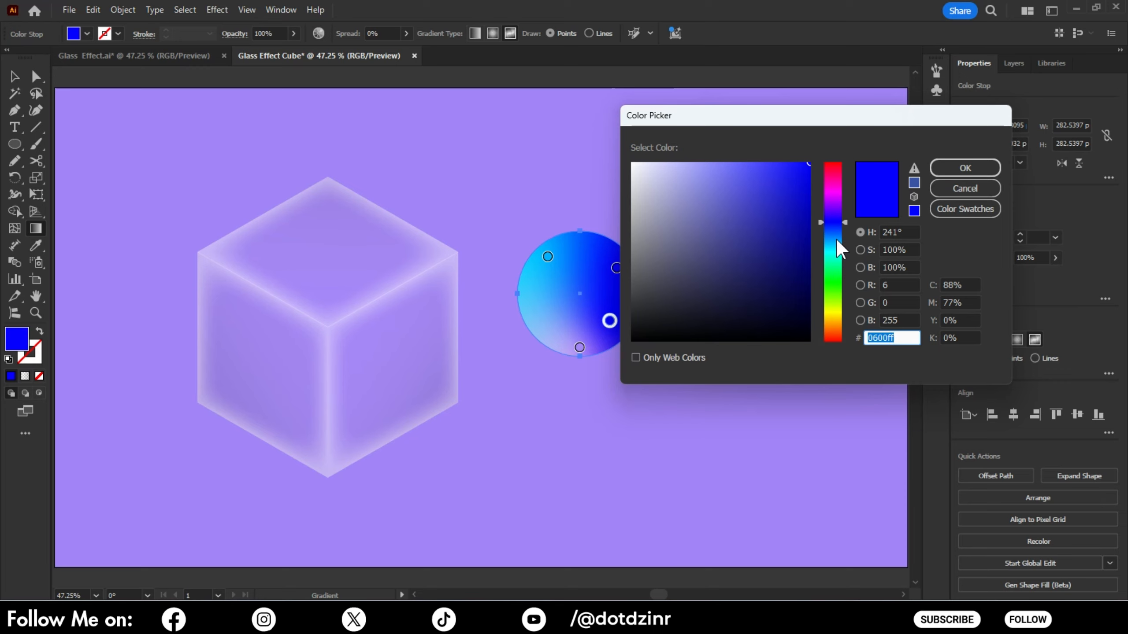
left_click_drag(837, 241, 834, 199)
left_click(949, 174)
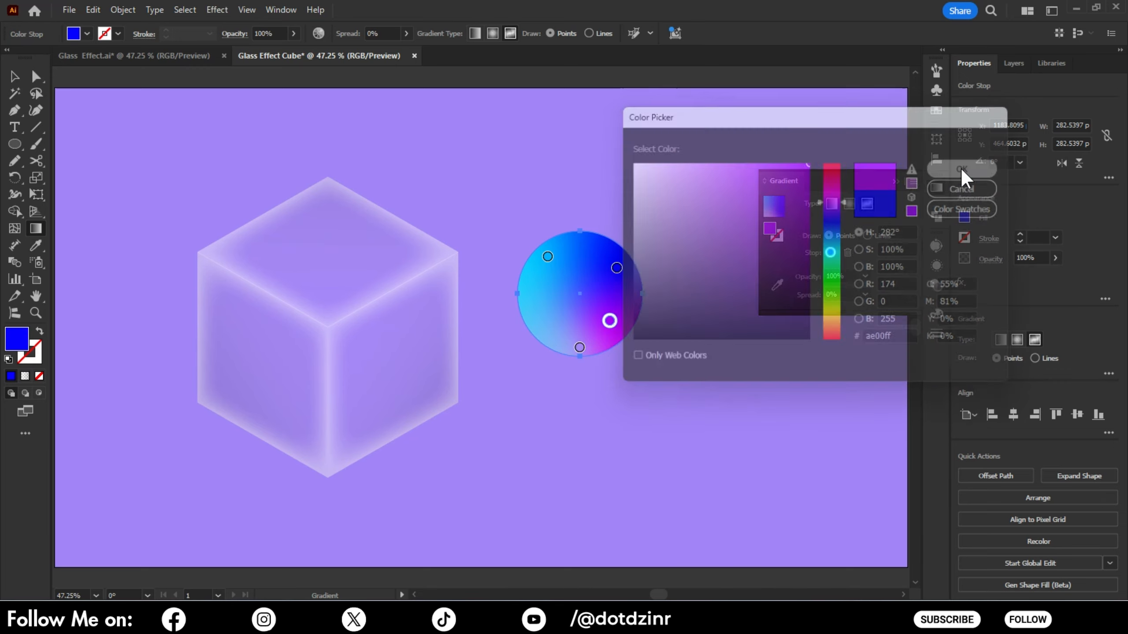
Step: Move the original bottom color point to the circle's lower left and recolor it light green a2f487
left_click_drag(578, 349, 549, 333)
double_click(770, 228)
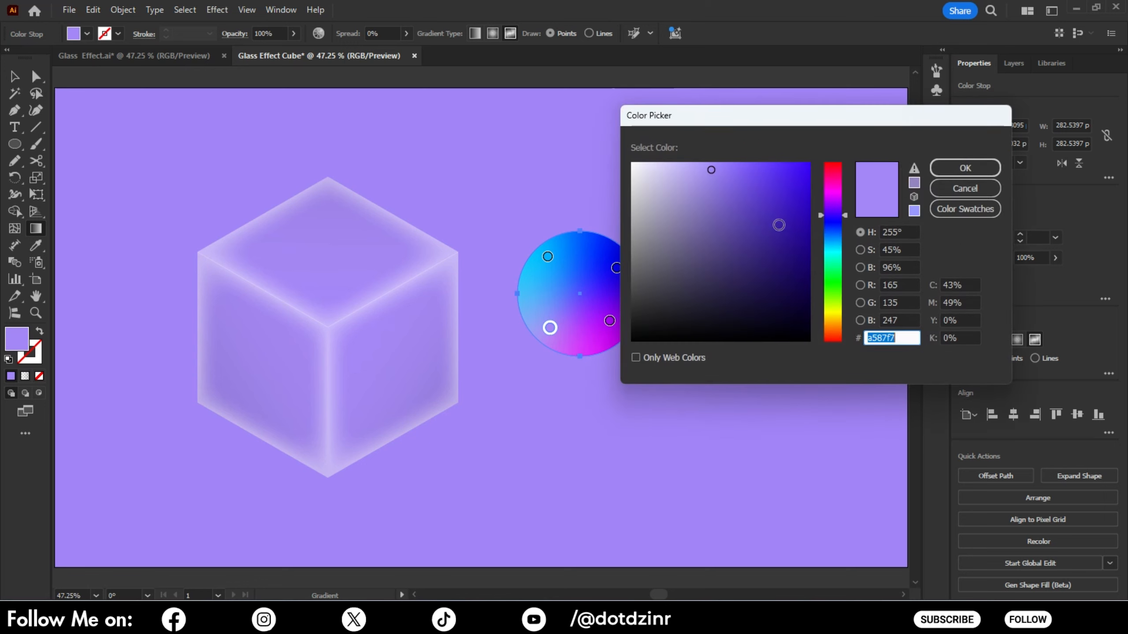
left_click_drag(833, 237, 832, 289)
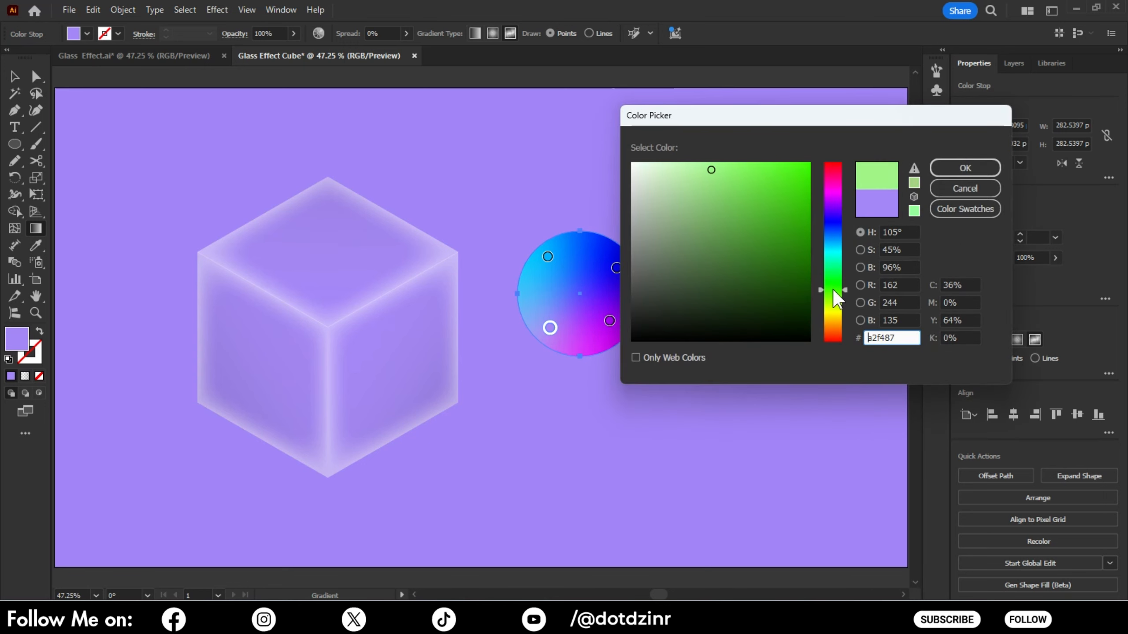
left_click(955, 170)
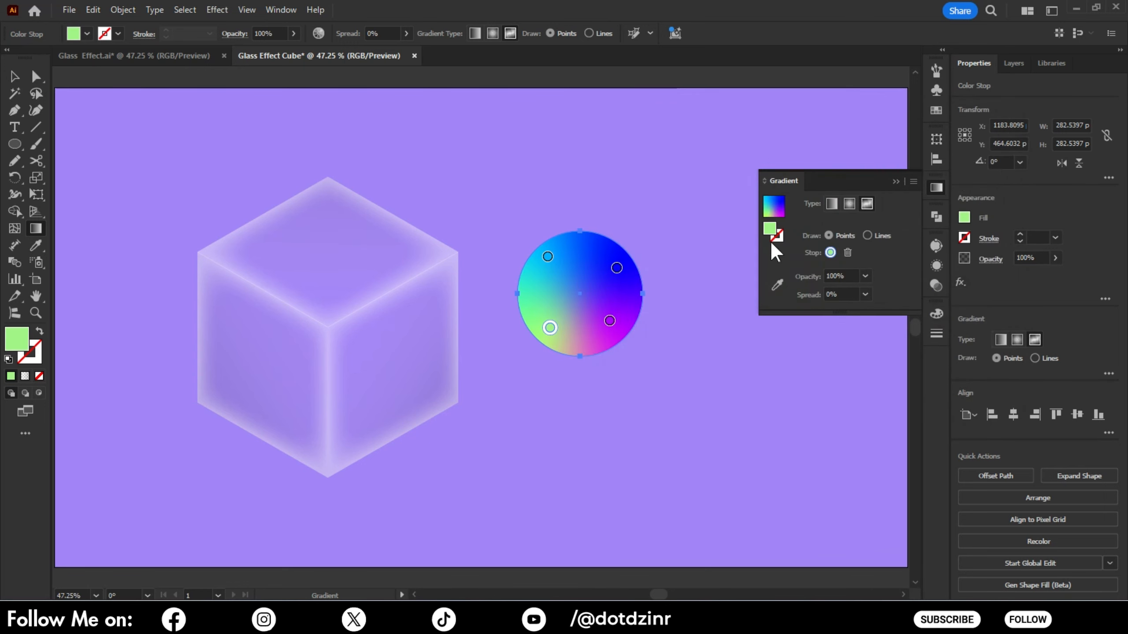
Step: Add a pink-red ff0068 color point at the circle's center
left_click(579, 295)
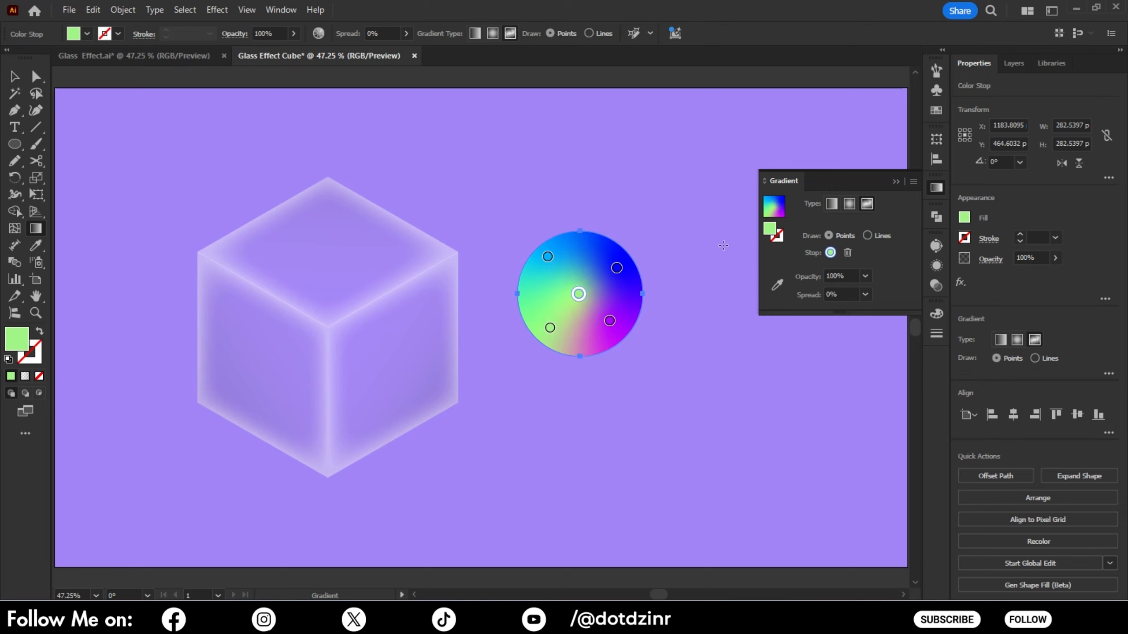
double_click(770, 228)
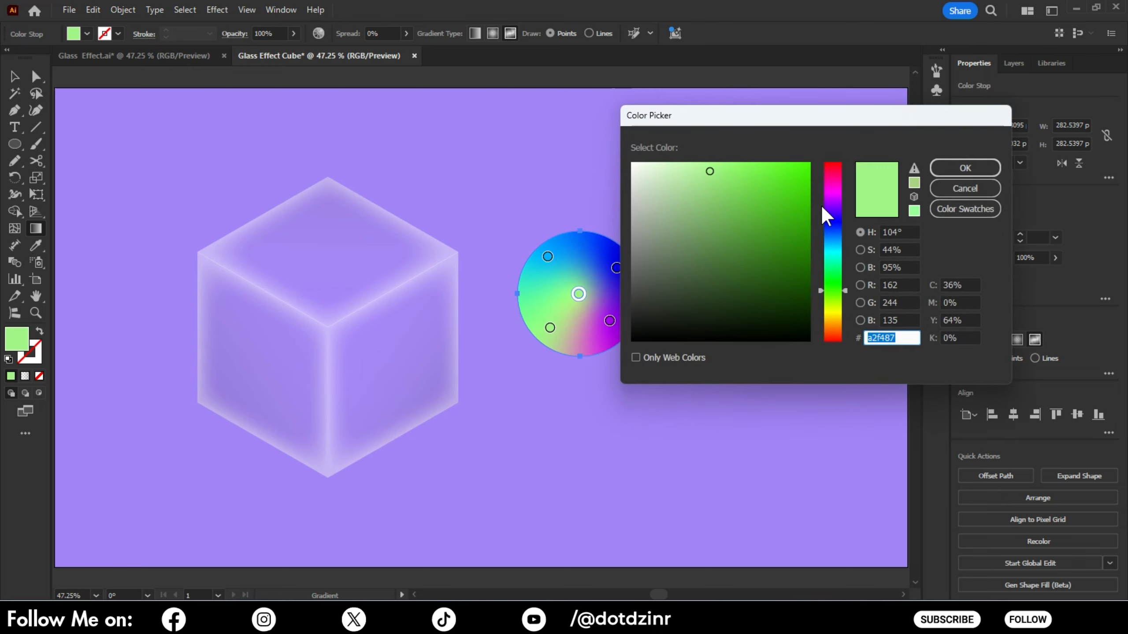
mouse_move(832, 196)
left_mouse_down()
mouse_move(806, 162)
mouse_move(813, 151)
mouse_move(834, 172)
left_mouse_up()
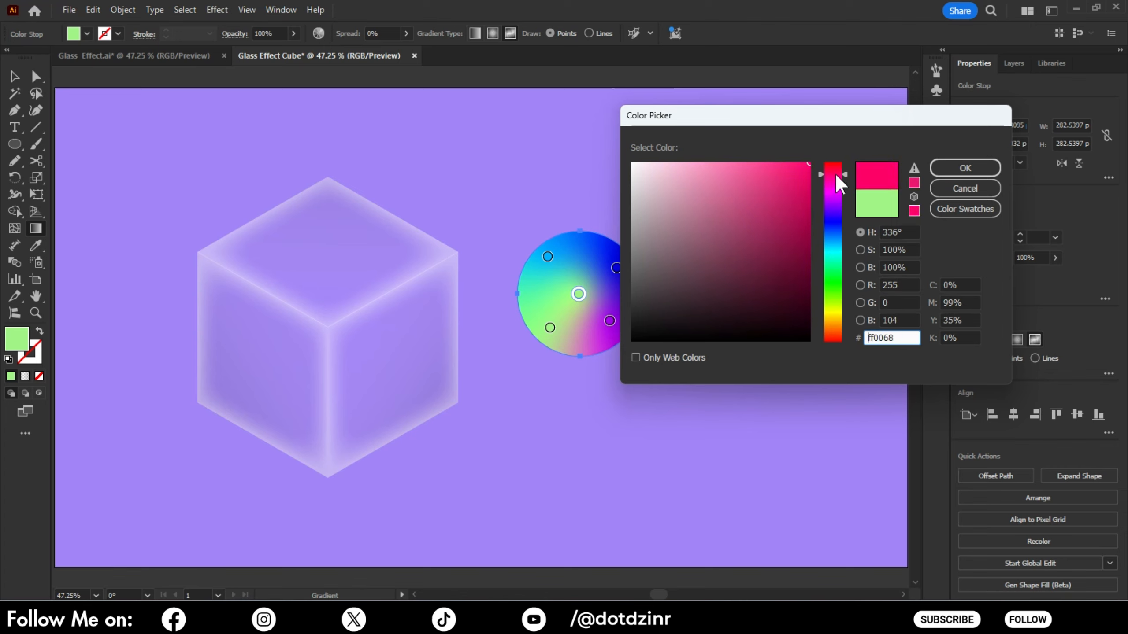
left_click(950, 170)
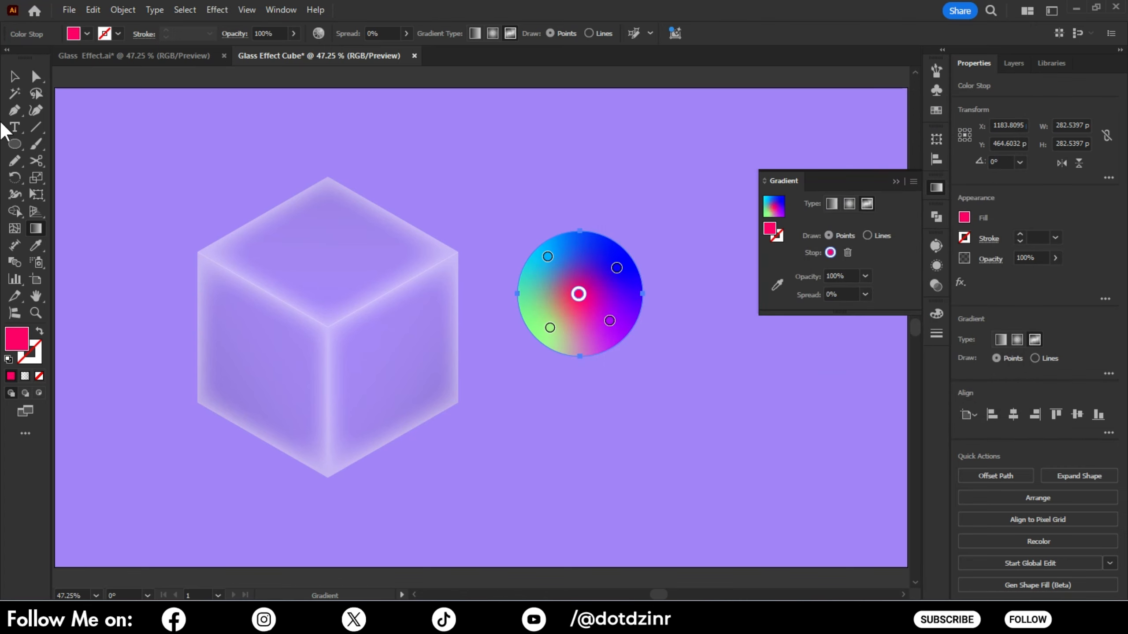
Step: Apply a Gaussian Blur with a radius of about 41 pixels to the gradient circle
left_click(14, 76)
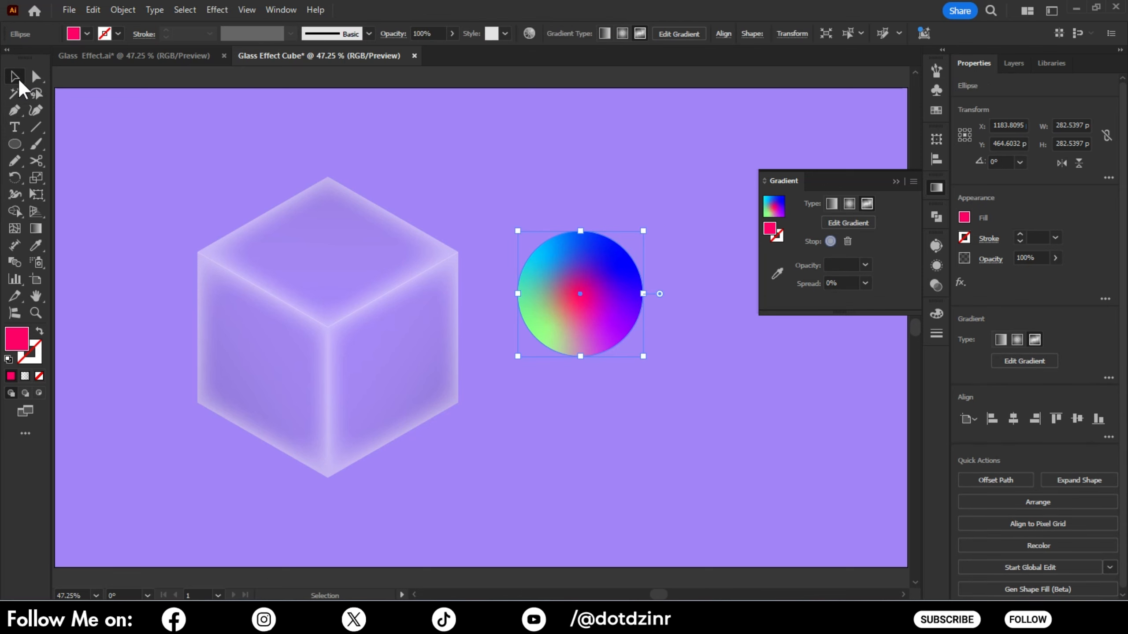
left_click(217, 10)
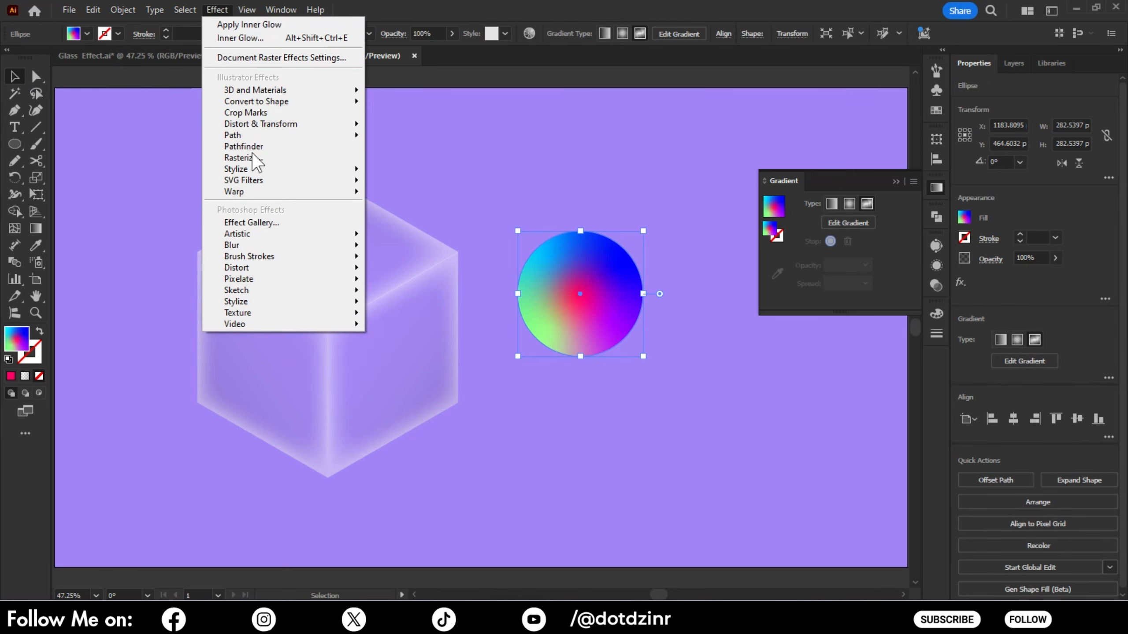
mouse_move(324, 246)
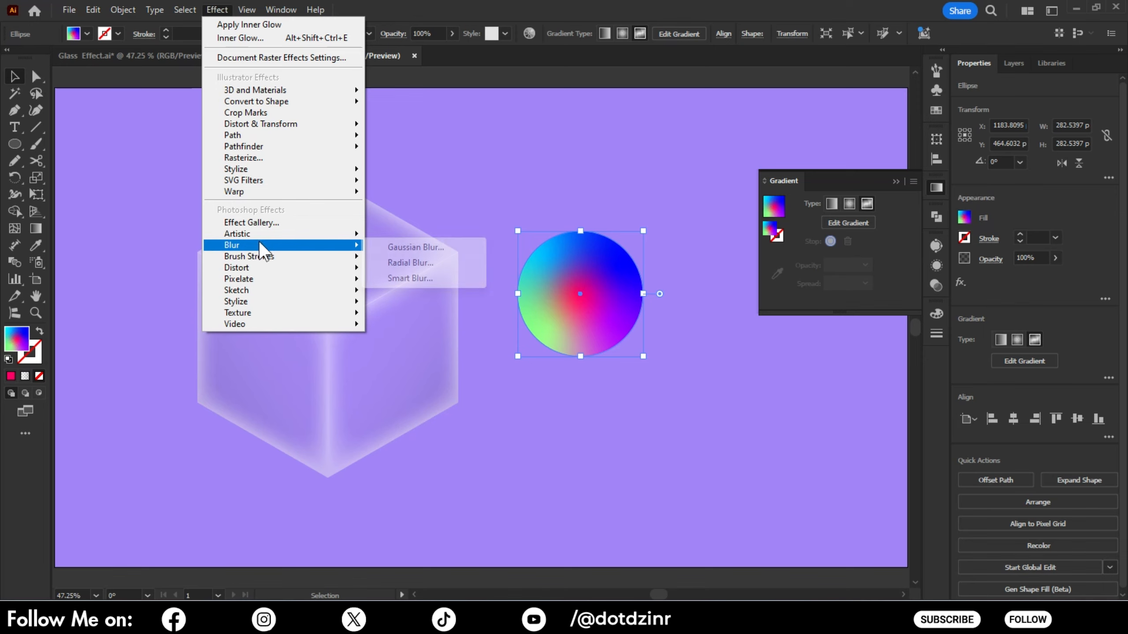
left_click(387, 248)
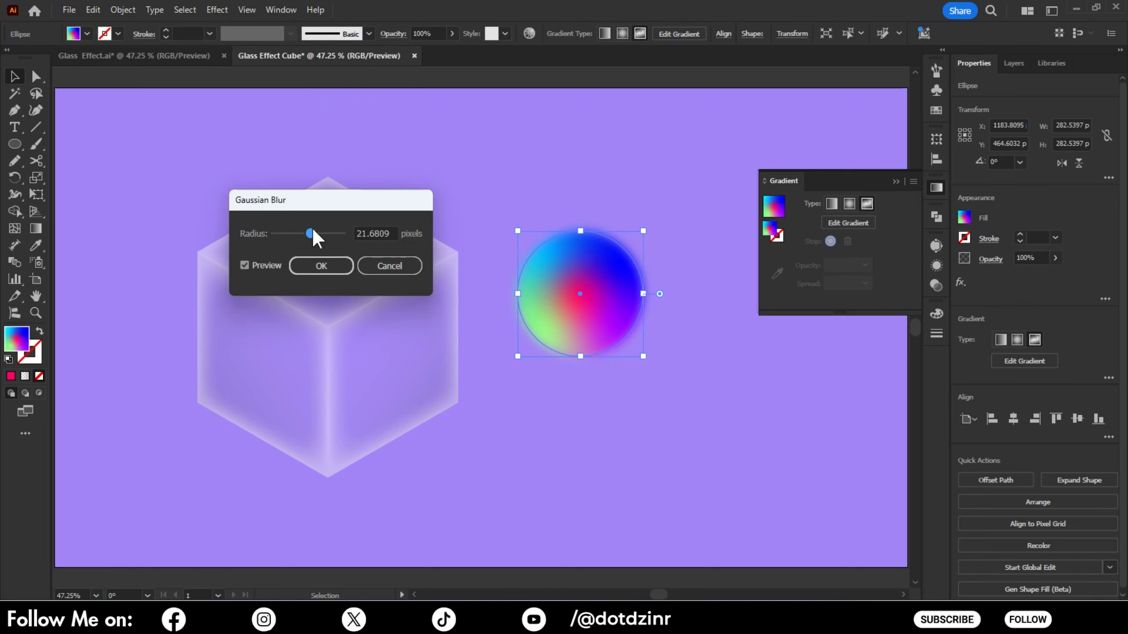
left_click_drag(315, 233, 318, 239)
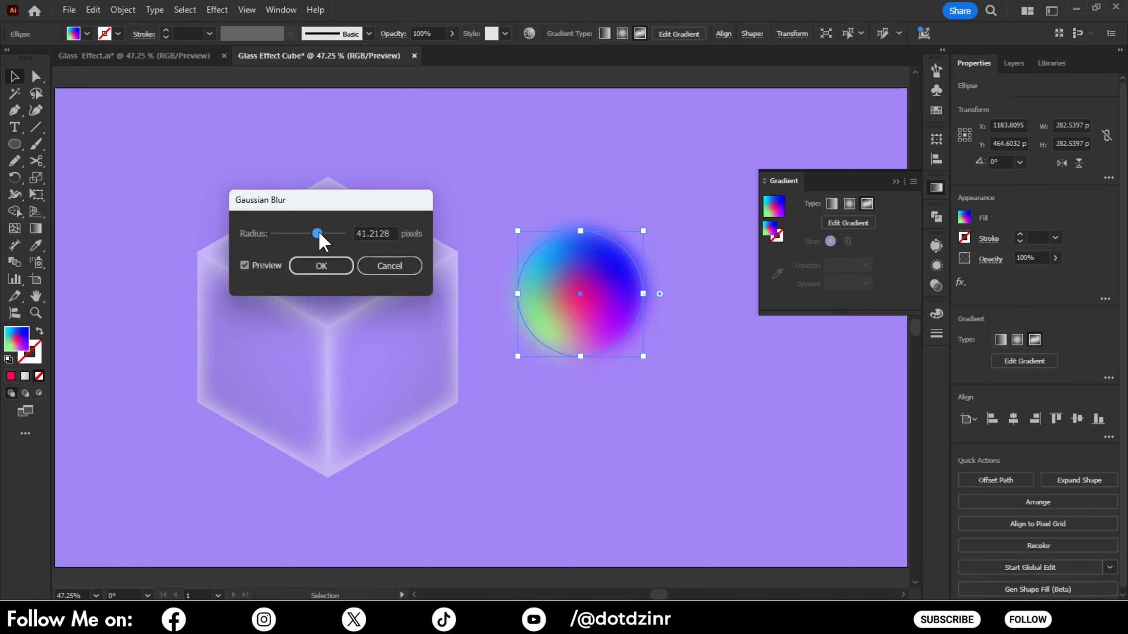
left_click_drag(396, 231, 346, 232)
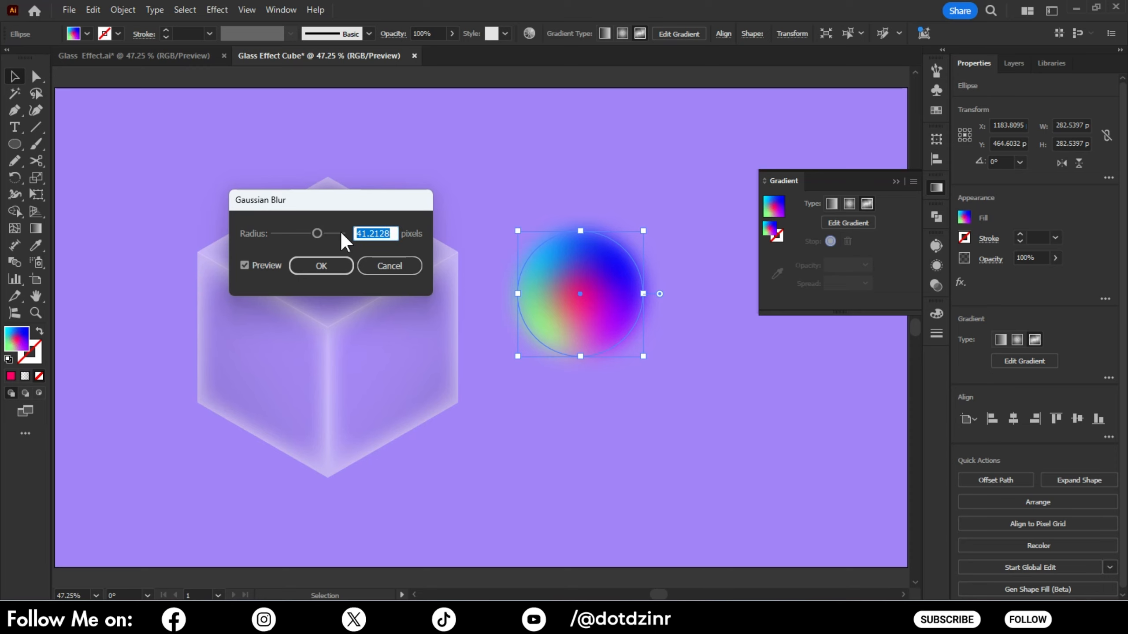
left_click(344, 269)
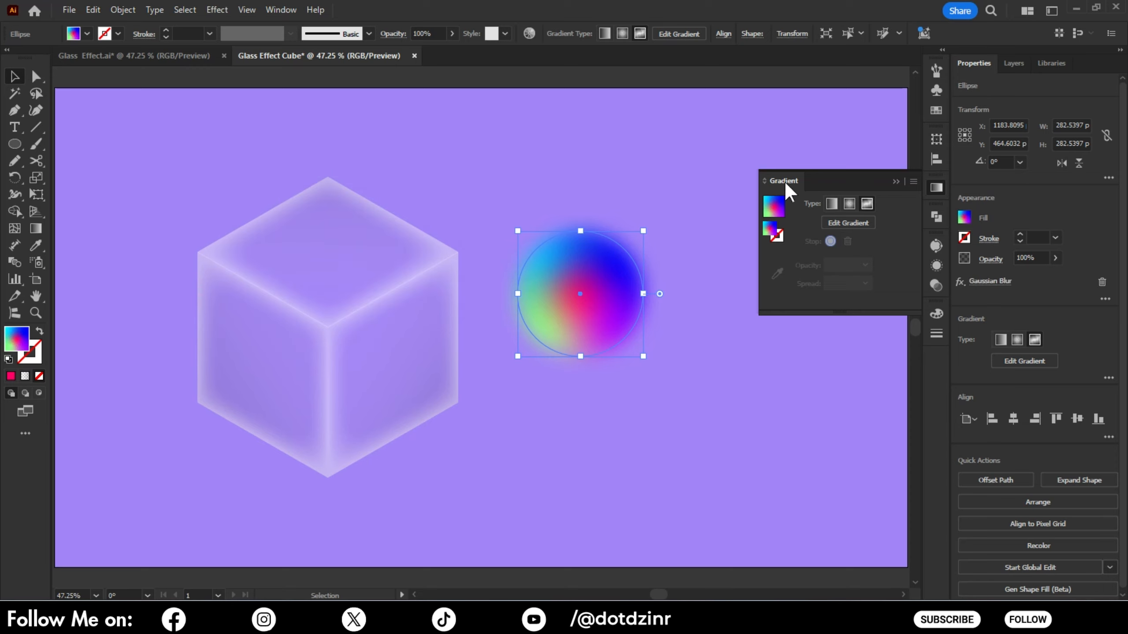
Step: Close the gradient settings and move the blurred circle onto the center of the glass cube
left_click(893, 182)
left_click(636, 211)
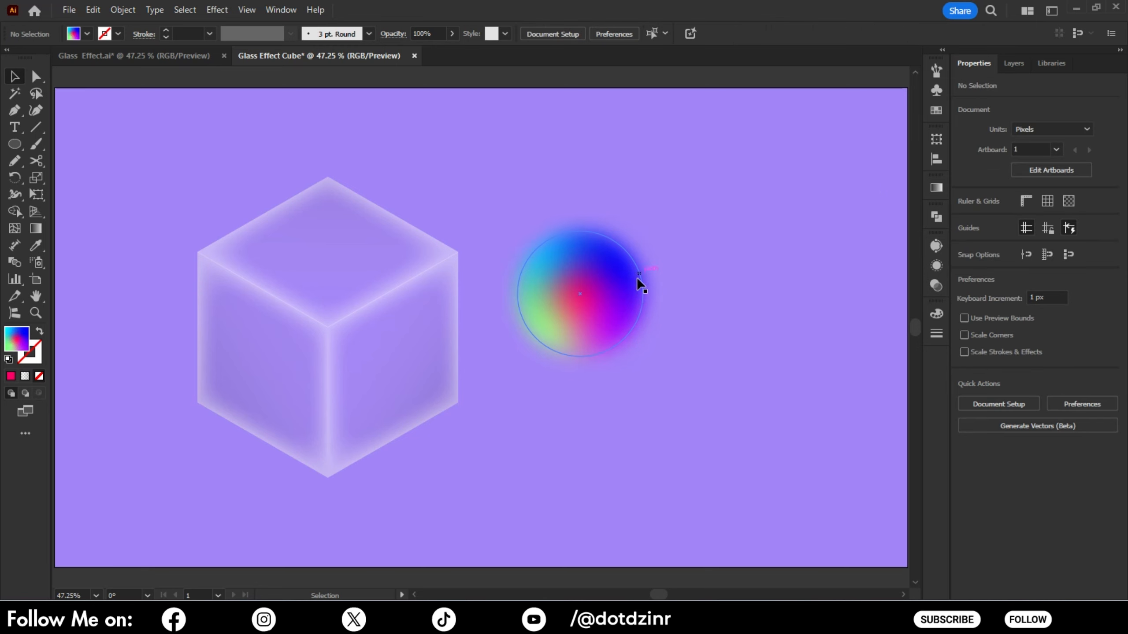
left_click_drag(636, 277, 374, 322)
Step: Select the cube's three faces together and bring them in front of the blurred circle
left_click(396, 260)
left_click(335, 218, "shift")
left_click(198, 307, "shift")
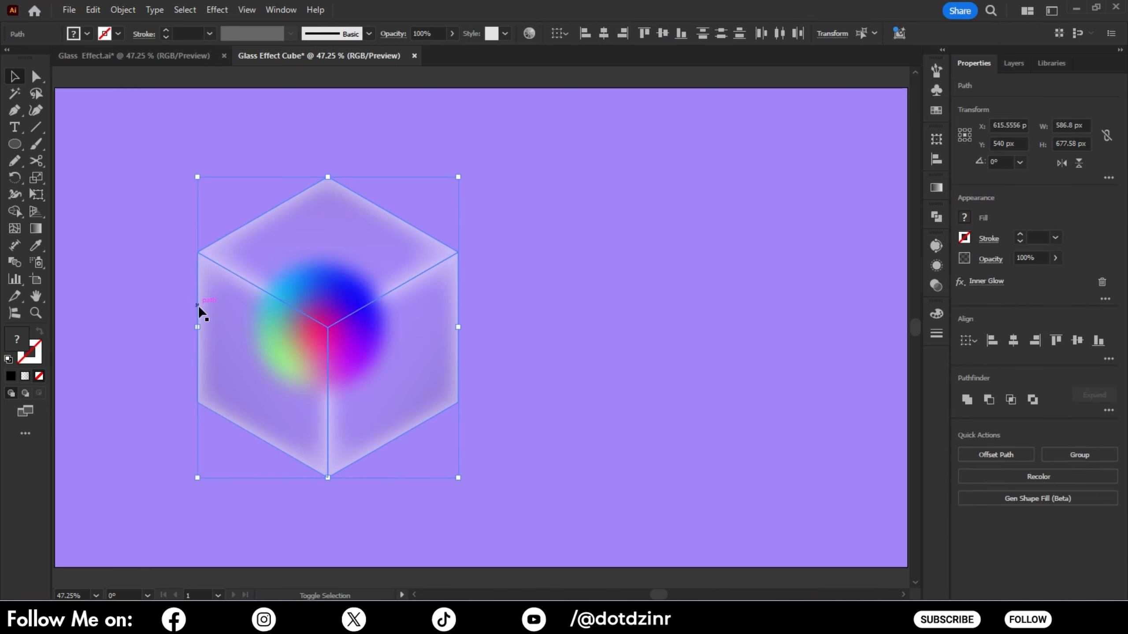
right_click(223, 391)
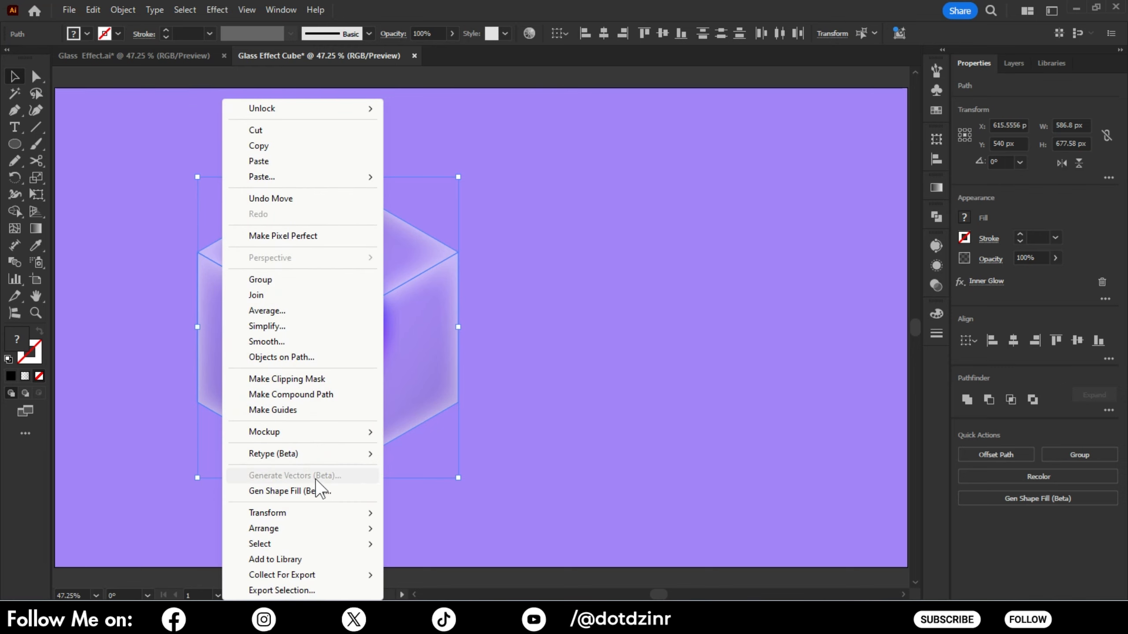
mouse_move(355, 528)
left_click(453, 535)
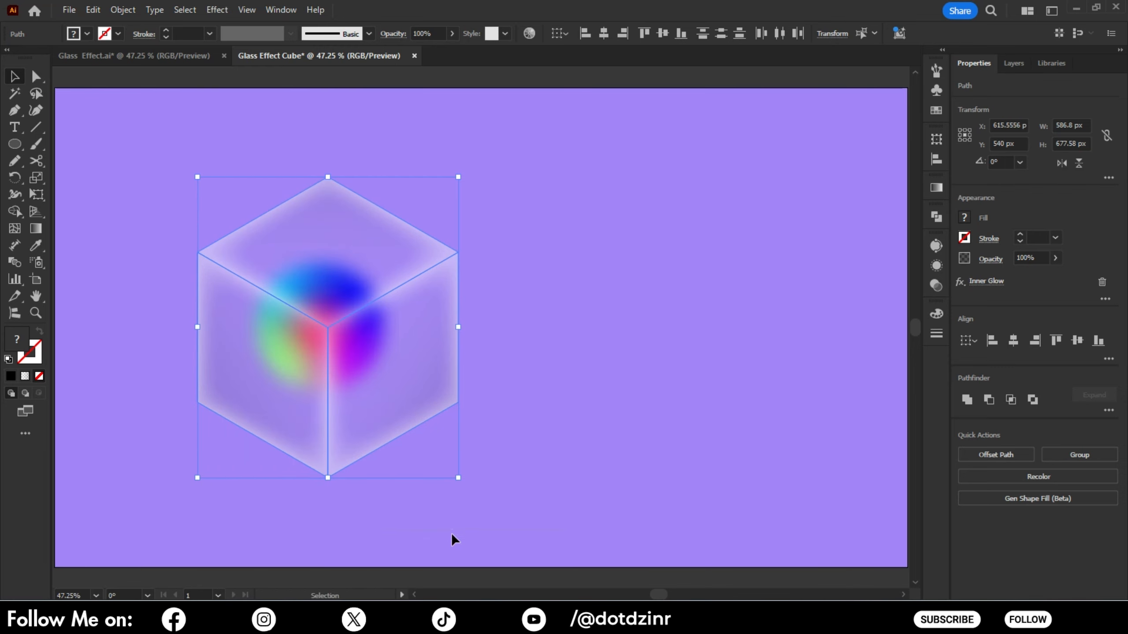
left_click(562, 273)
scroll(562, 273, "down", 3)
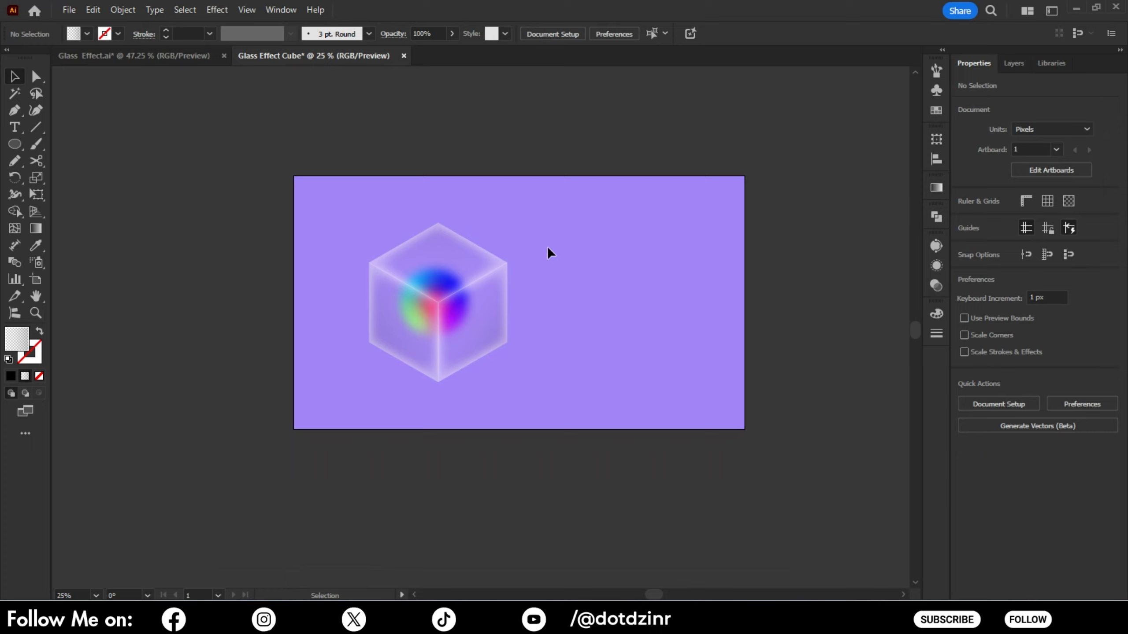